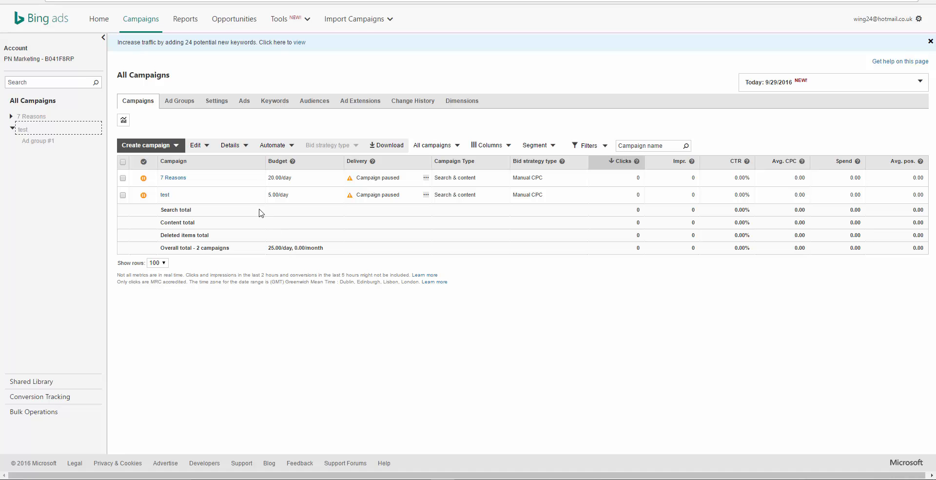
Open Ad group #1 in the test campaign and review its keyword and its ad.
click(165, 195)
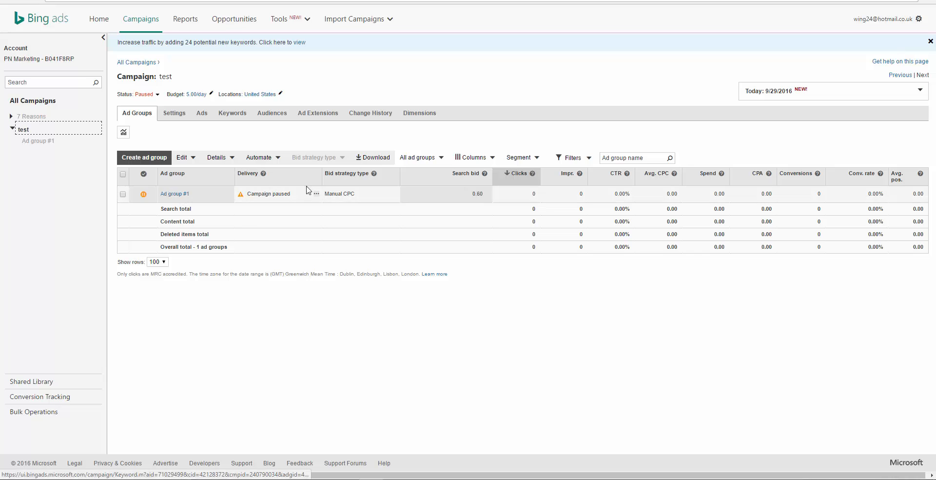
click(184, 198)
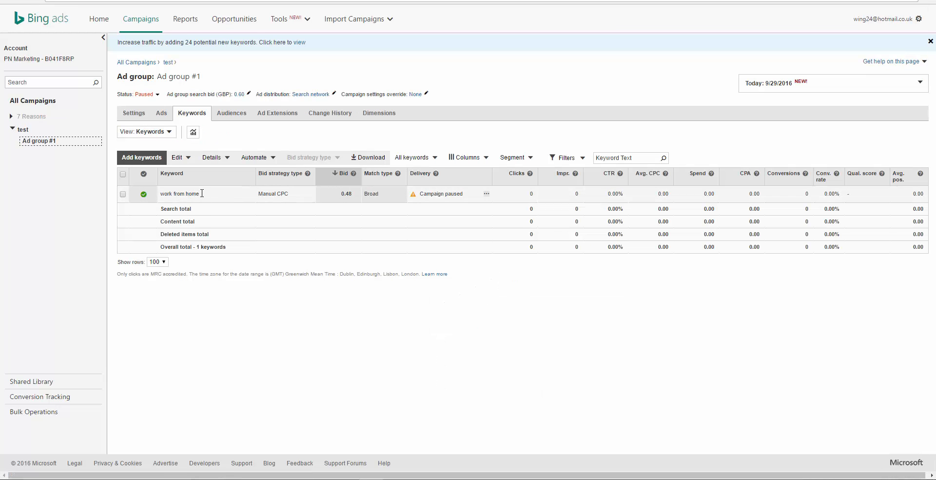
drag(202, 193, 168, 195)
click(216, 198)
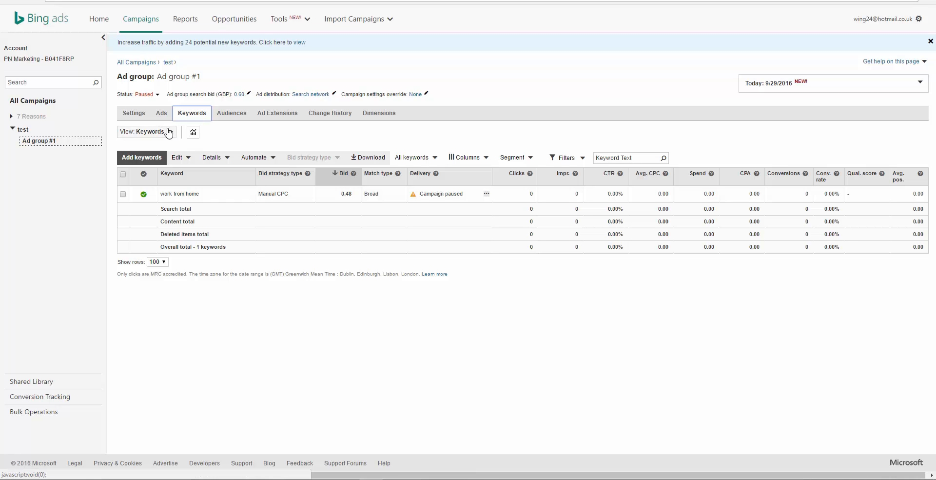
click(163, 115)
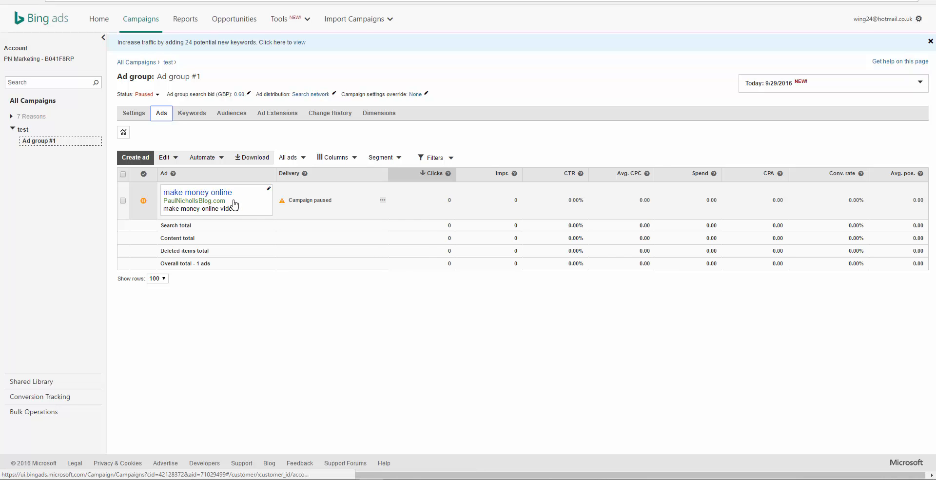
click(136, 157)
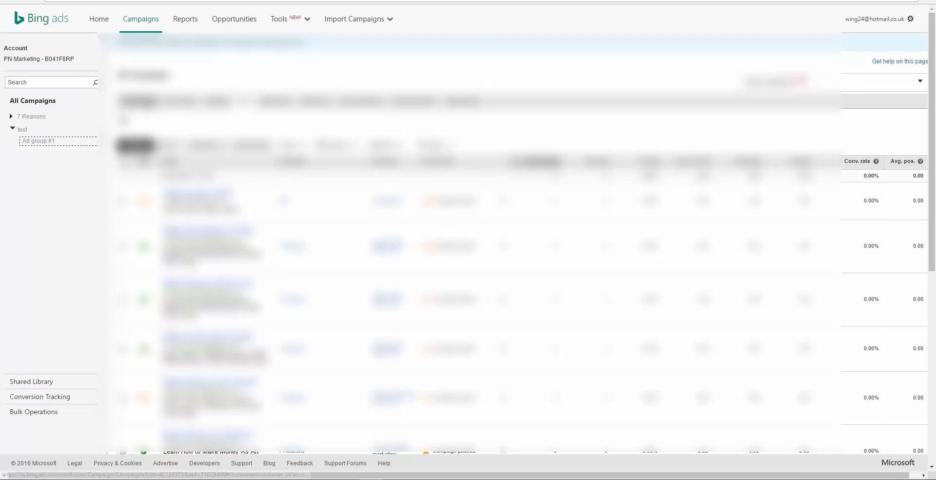
Open the test campaign's settings from the campaign list and expand its demographic targeting options.
click(144, 102)
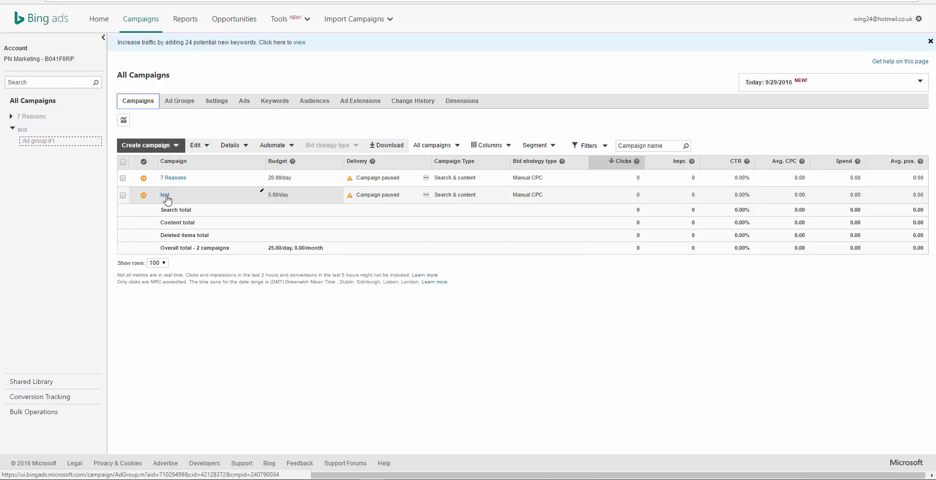
click(165, 195)
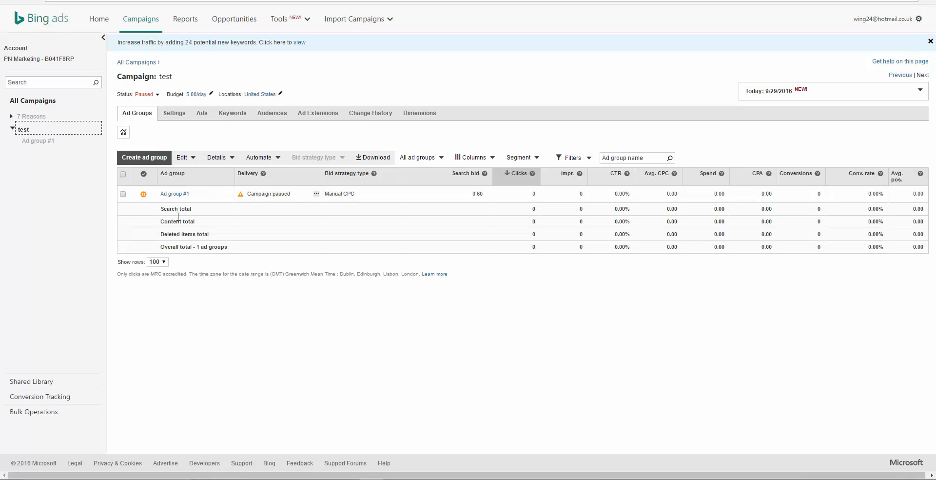
click(174, 118)
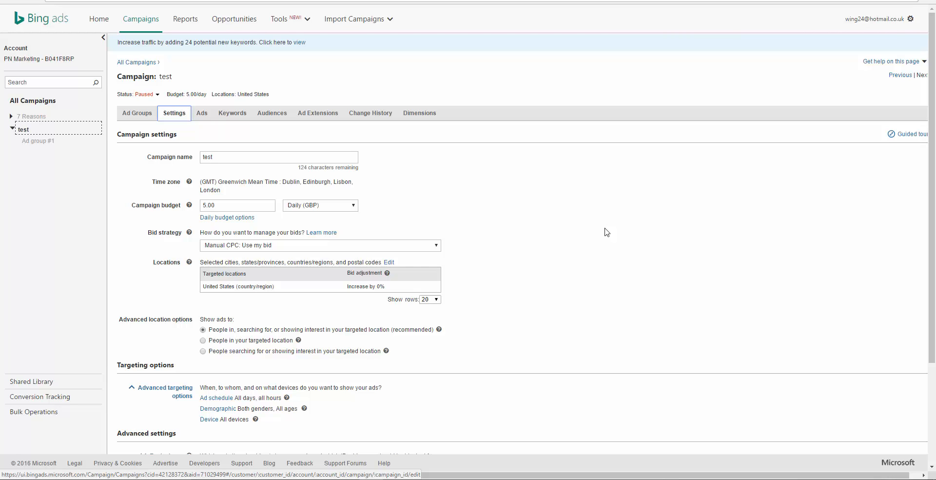
scroll(606, 232, down, 2)
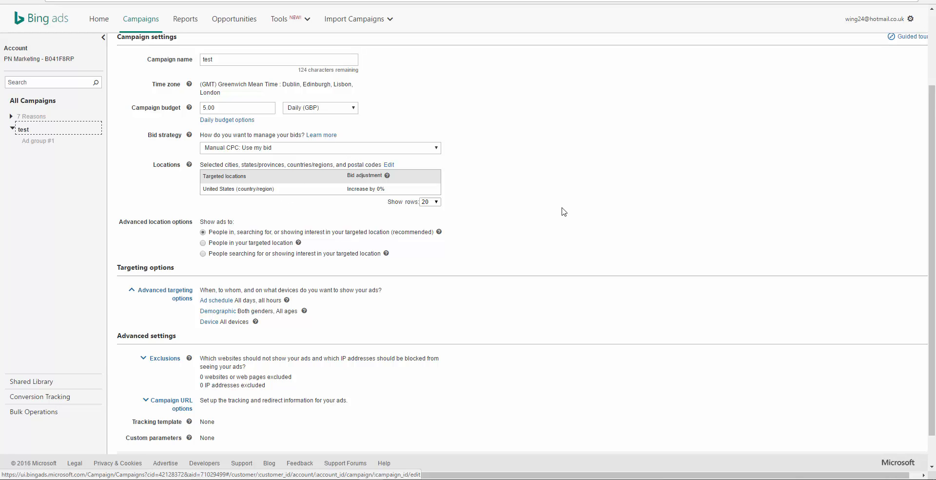
scroll(438, 185, down, 1)
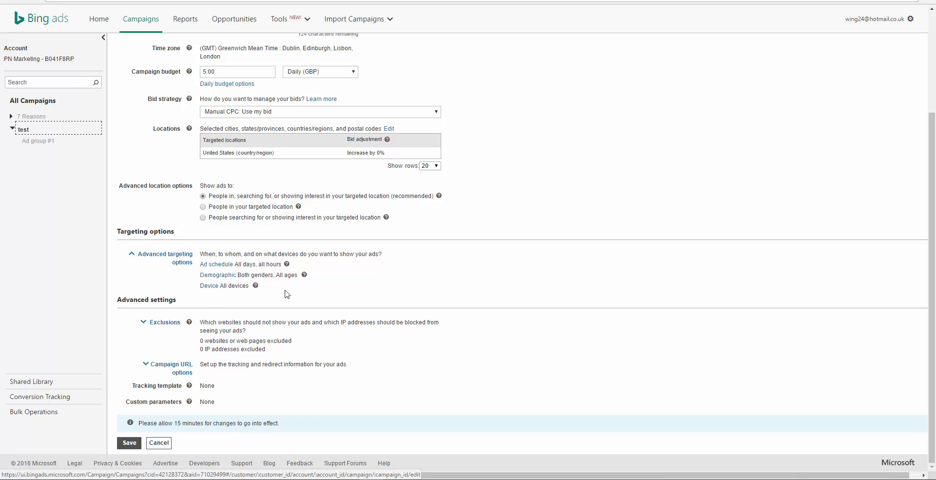
click(218, 276)
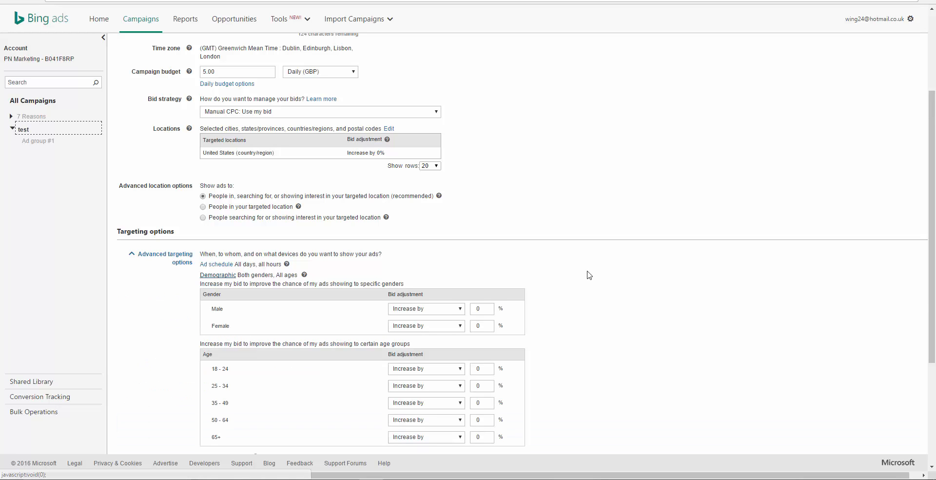
scroll(783, 255, down, 2)
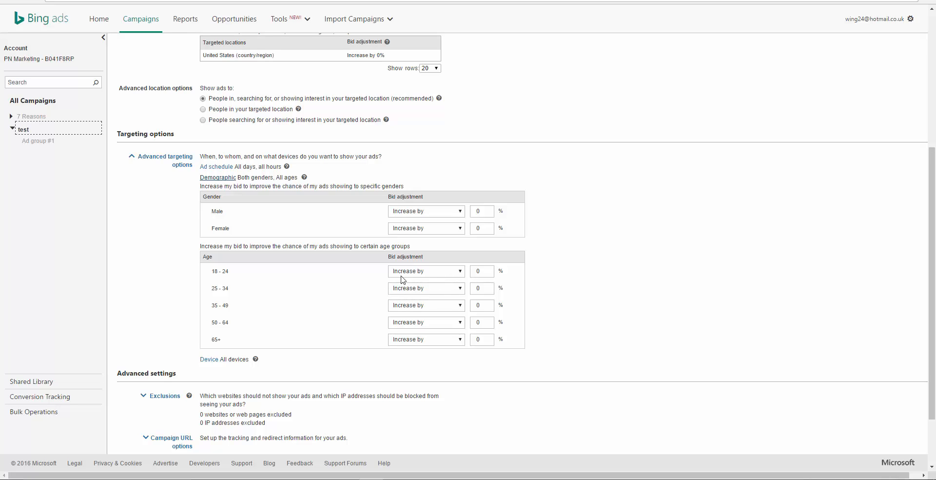
Set the Female bid adjustment to decrease by 90%.
click(460, 272)
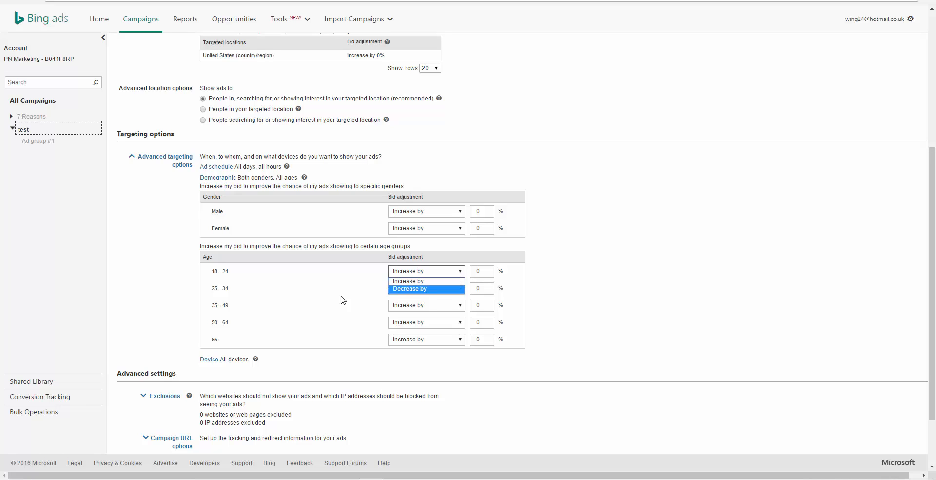
click(304, 287)
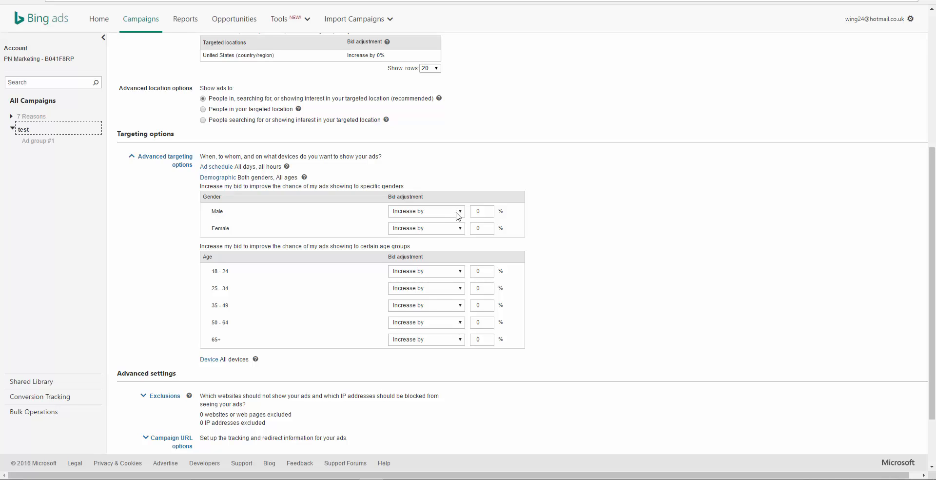
click(458, 228)
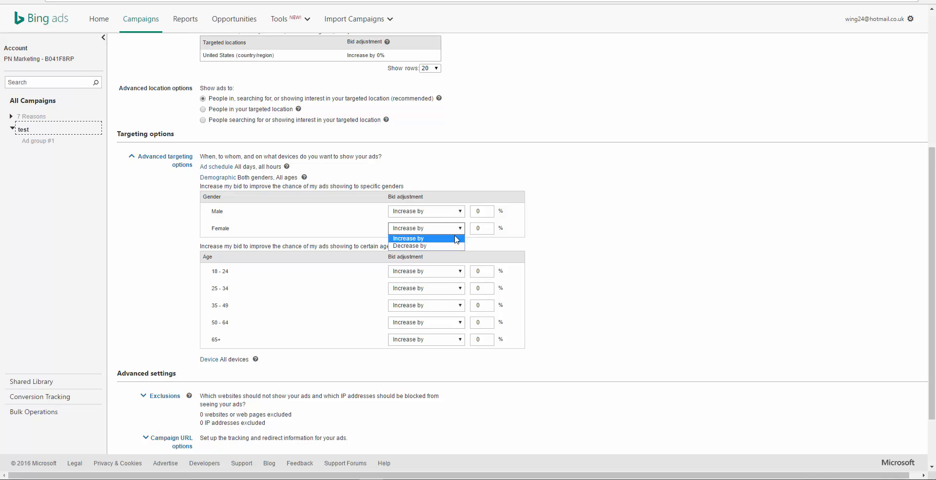
click(442, 246)
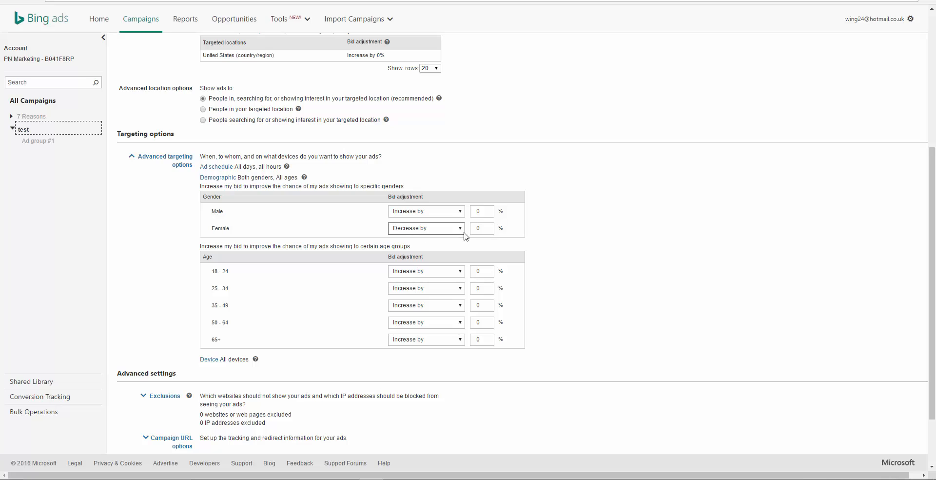
click(485, 228)
key(BackSpace)
Reset the Female bid adjustment to increase by 0%.
click(453, 229)
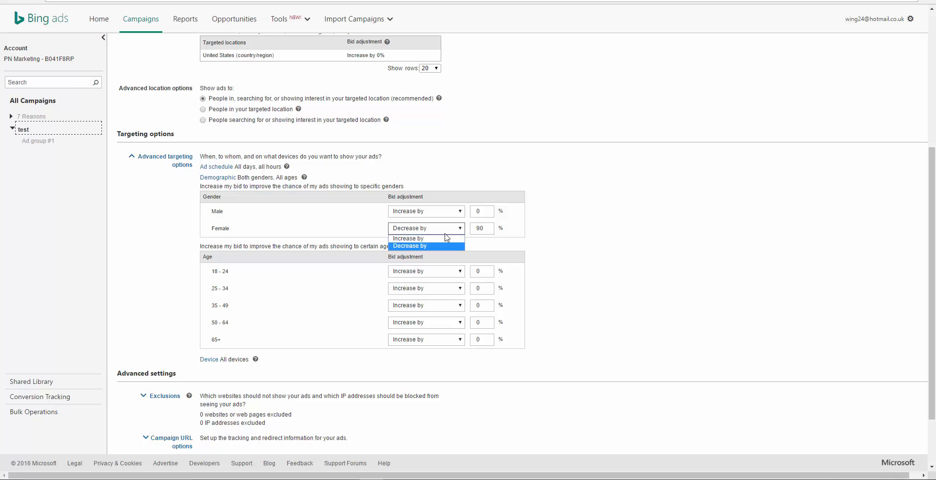
click(445, 238)
double_click(481, 228)
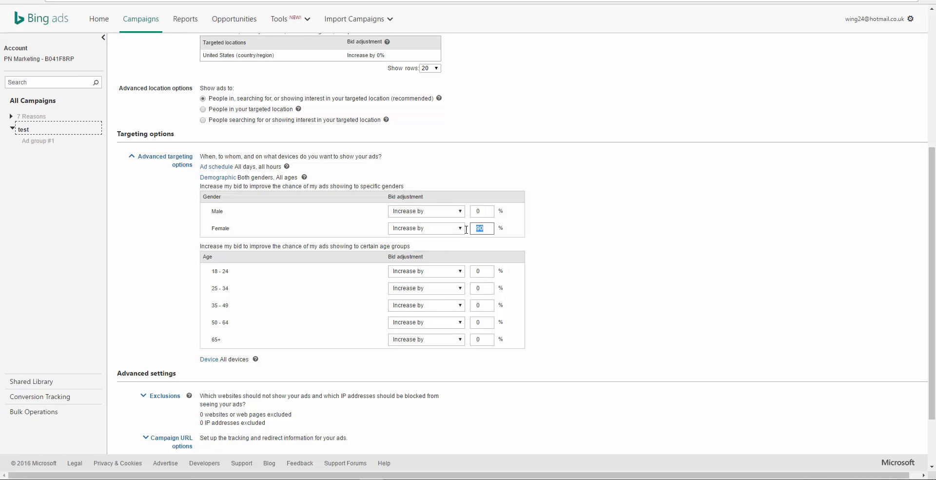
key(BackSpace)
Switch the Male bid adjustment to Decrease by, and return it to Increase by.
click(458, 211)
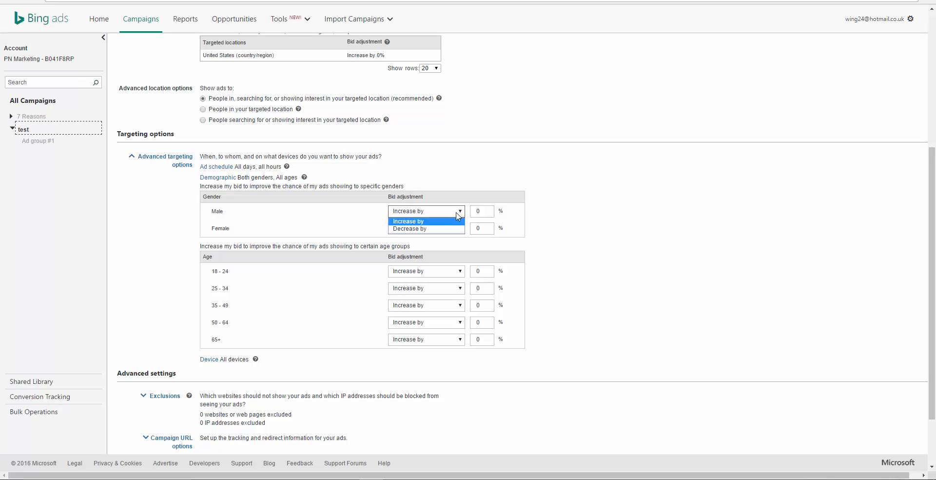
click(425, 229)
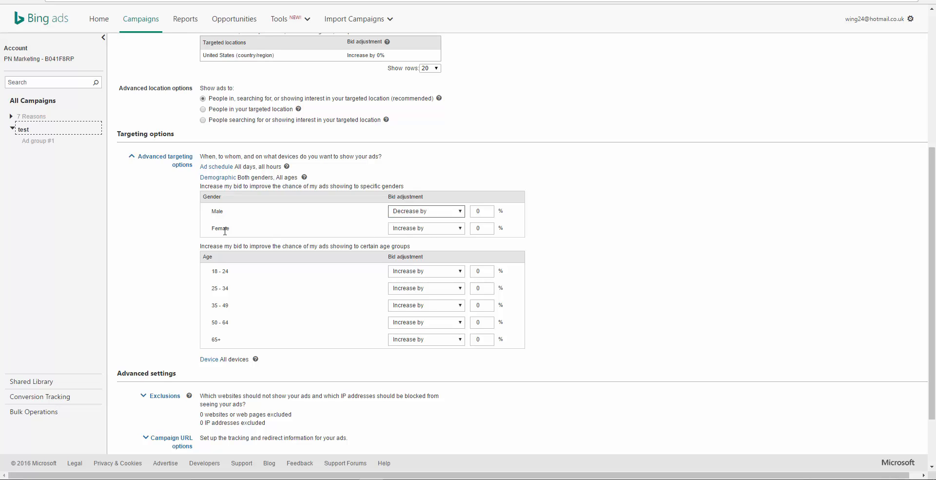
click(458, 211)
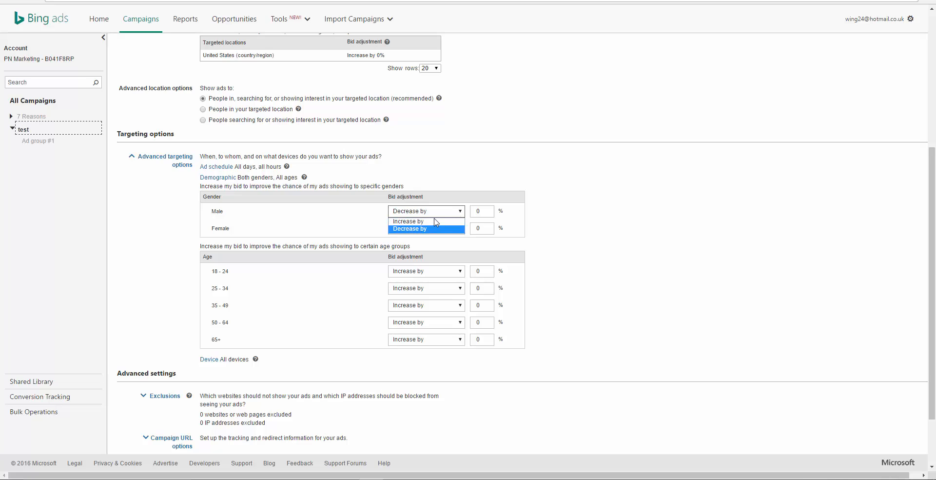
click(435, 223)
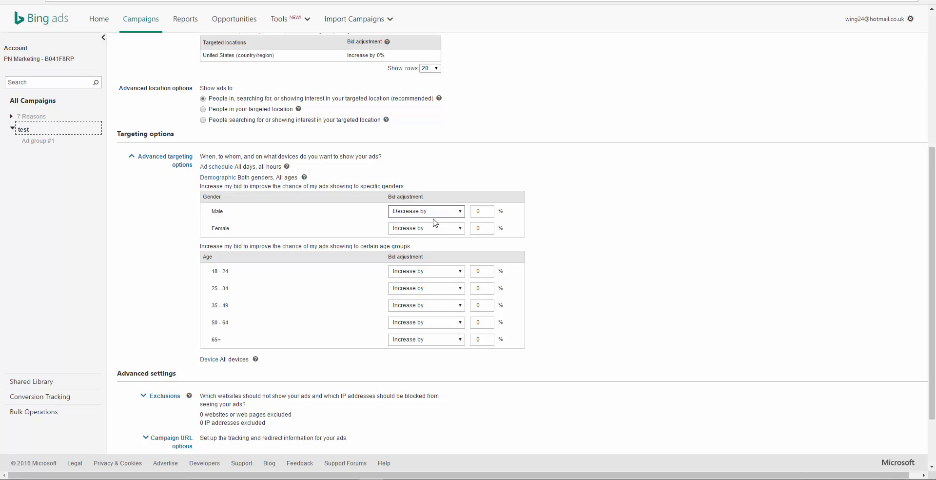
click(458, 211)
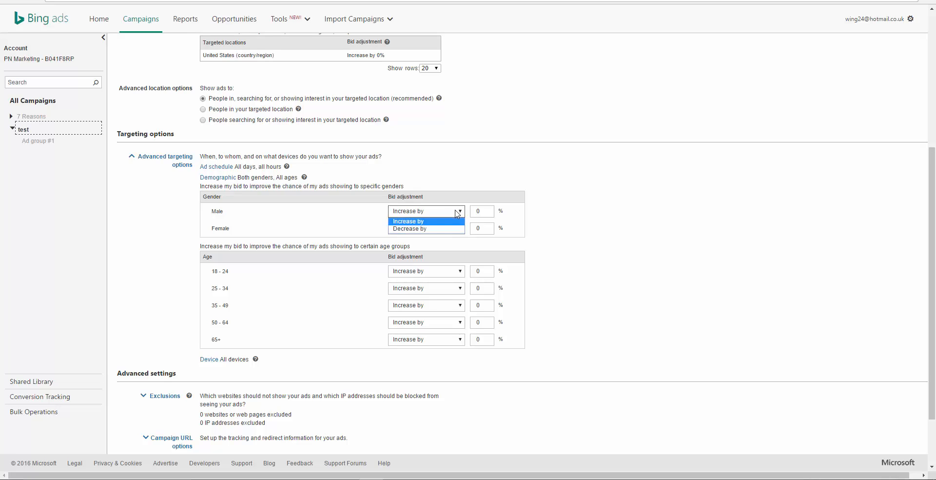
click(438, 228)
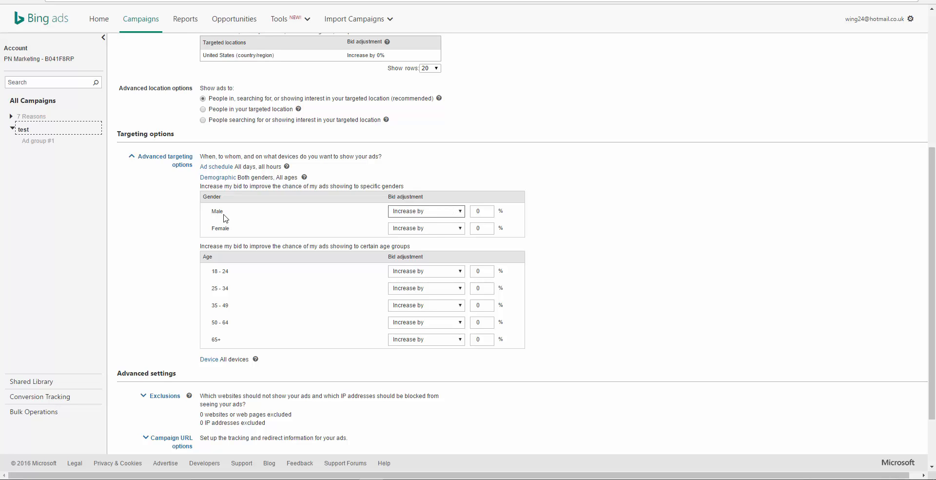
Set the Female gender's bid adjustment to decrease by 90%.
click(458, 228)
click(433, 247)
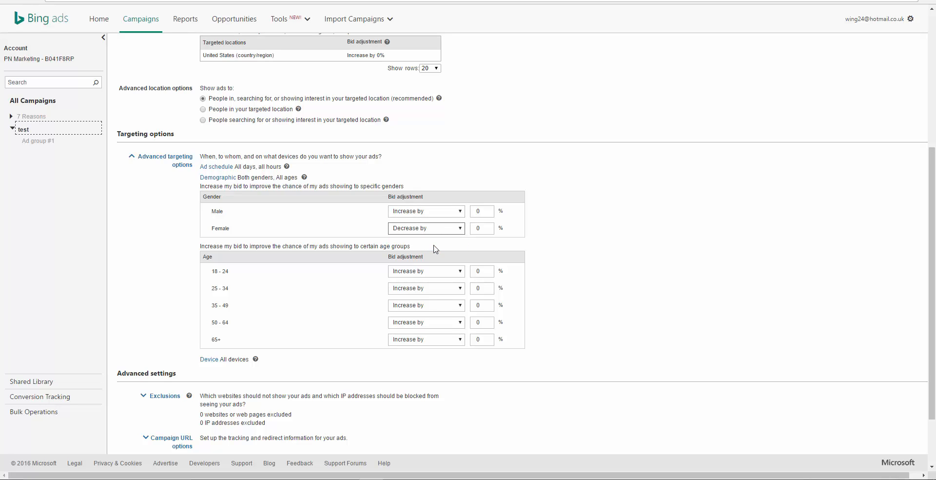
click(484, 230)
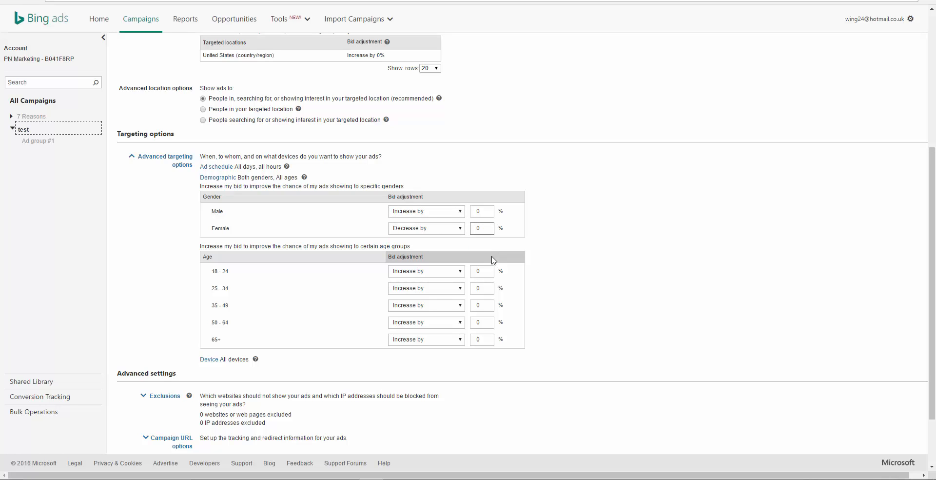
key(BackSpace)
text(90)
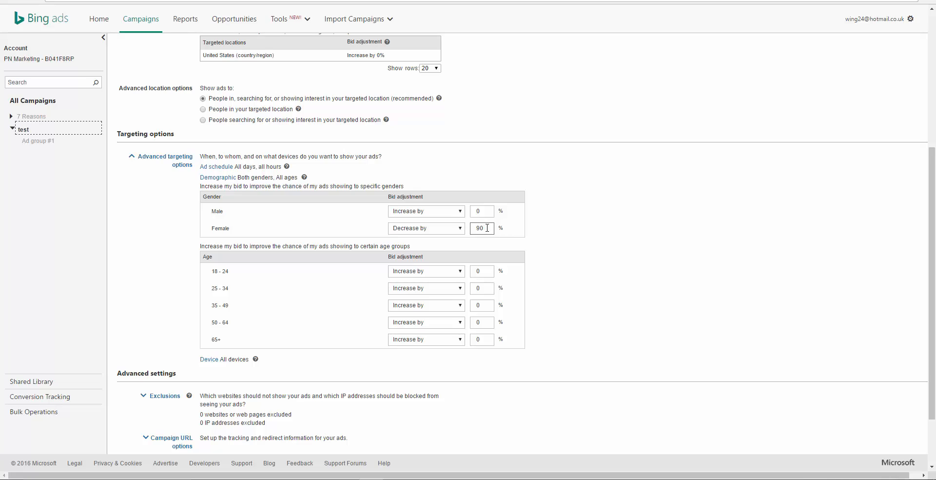
Clear the Female bid percentage and switch its adjustment to Increase by.
key(BackSpace)
key(BackSpace)
click(452, 228)
click(431, 236)
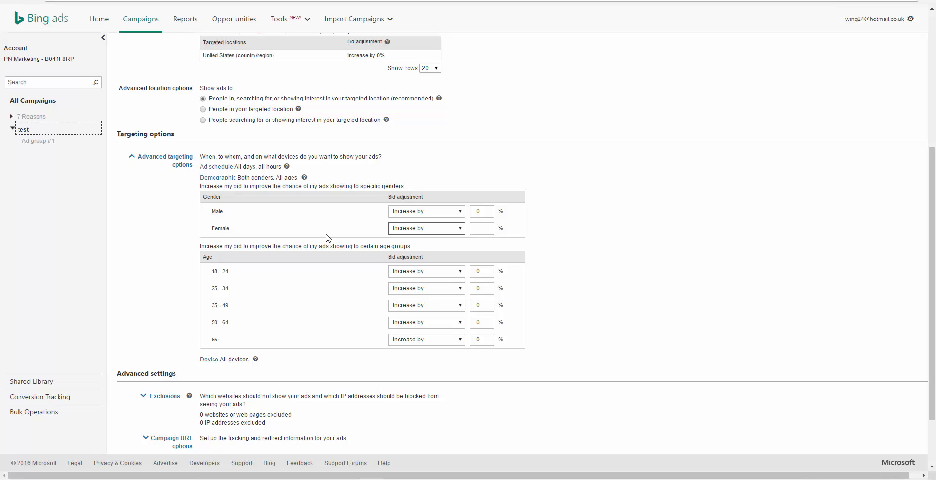
Set the Male bid adjustment to decrease by 90%.
click(442, 211)
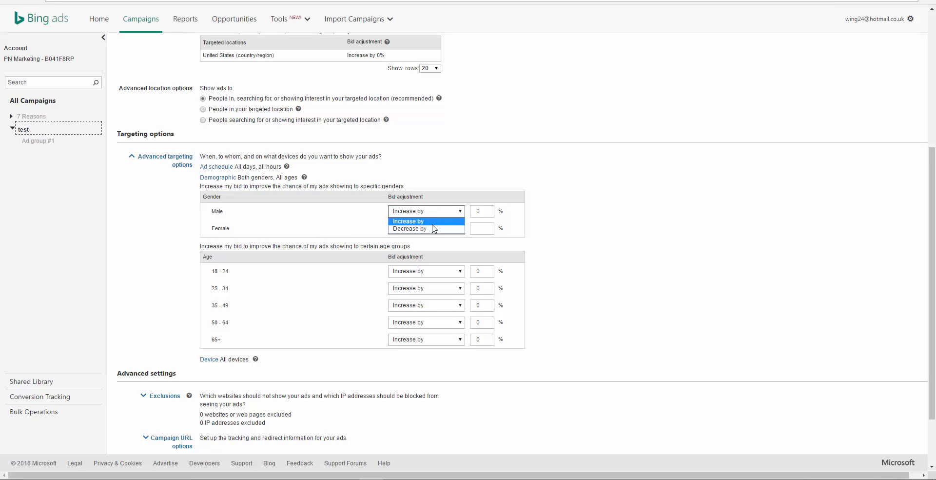
click(448, 229)
double_click(482, 209)
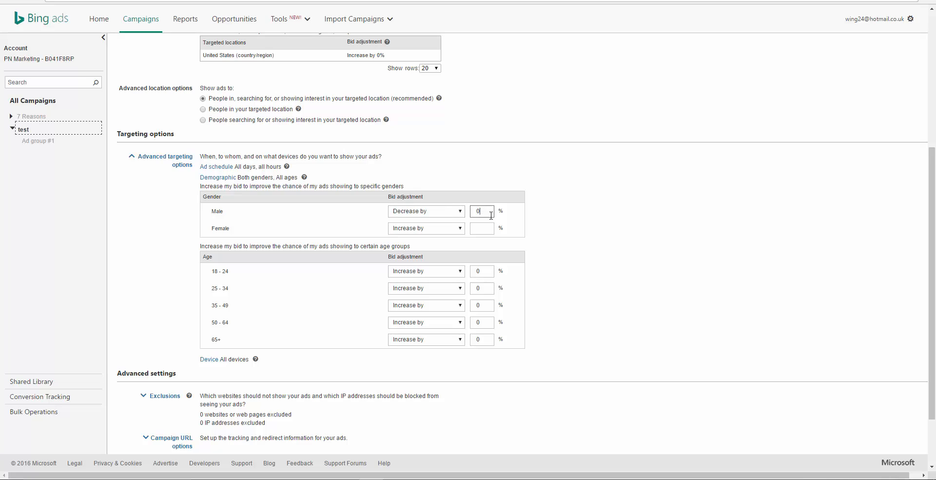
text(90)
Clear the Male bid percentage and switch its adjustment to Increase by.
key(BackSpace)
key(BackSpace)
click(461, 217)
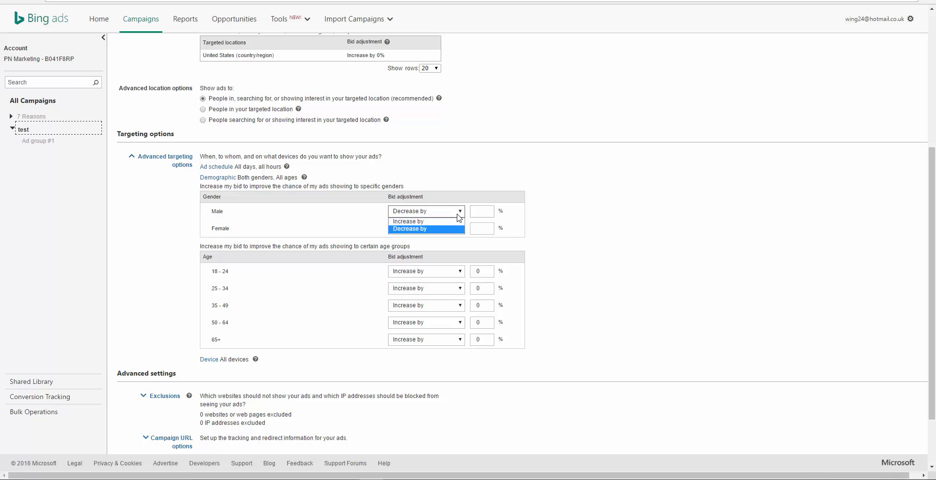
click(450, 227)
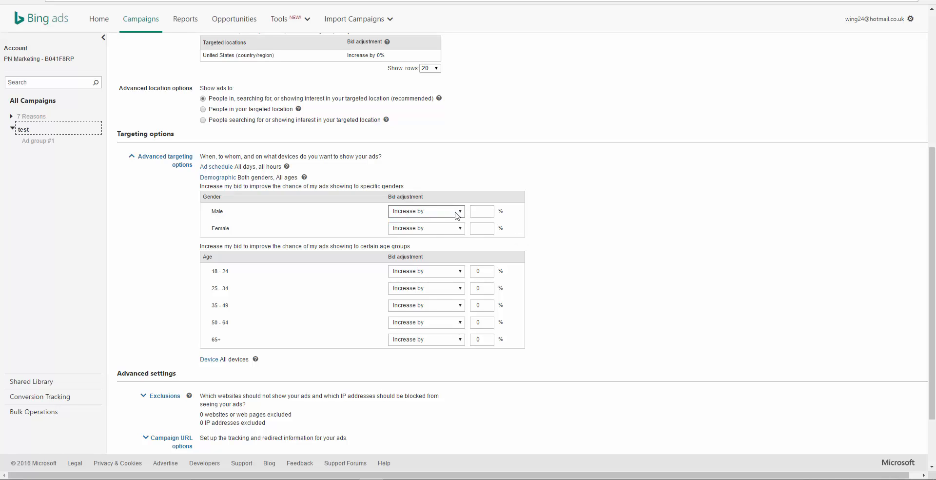
Review the Female bid adjustment choices and the bid adjustments for the age groups.
click(451, 229)
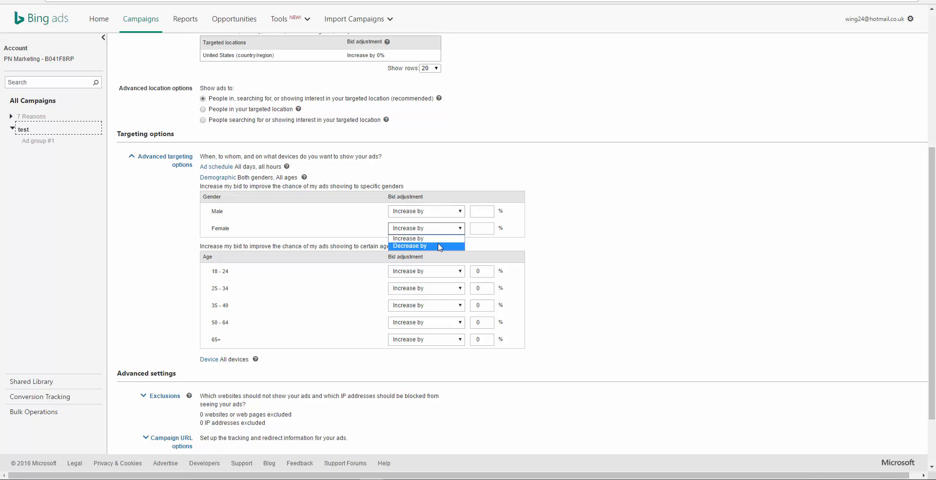
click(277, 225)
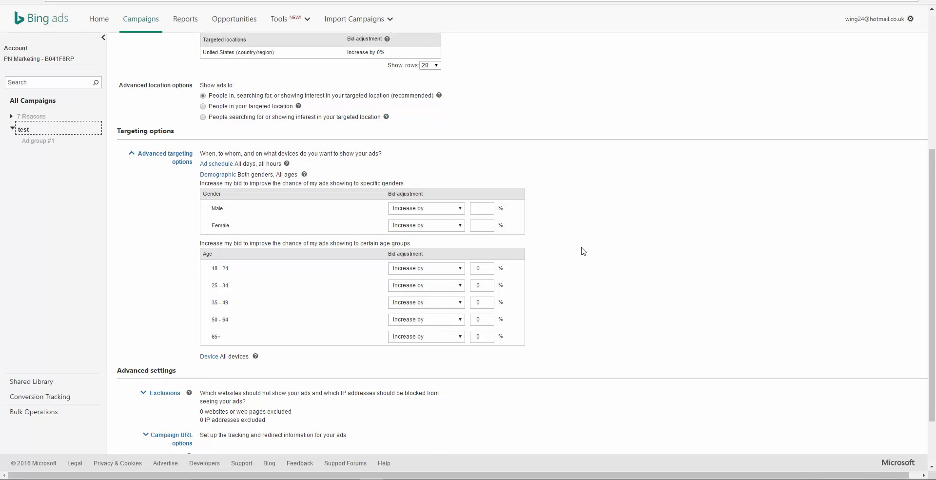
scroll(581, 247, down, 2)
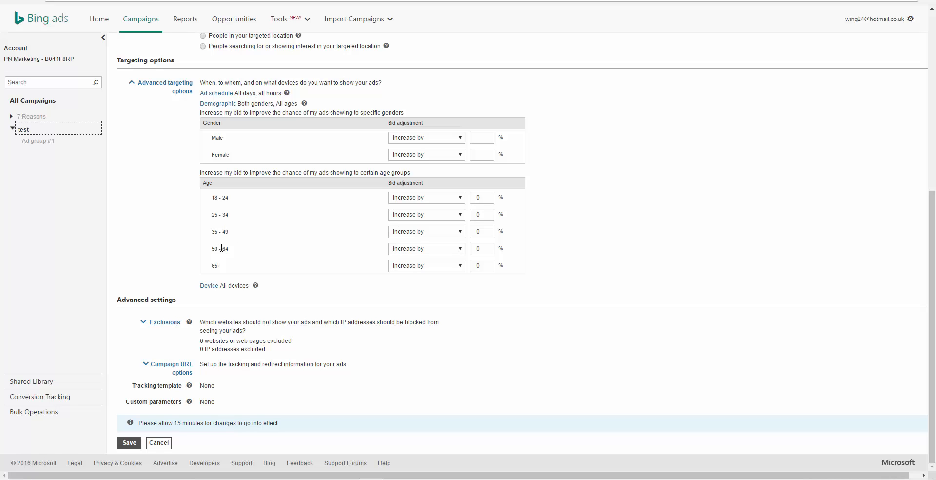
Switch the bid adjustments for the 35 - 49, 25 - 34 and 18 - 24 age groups to Decrease by.
click(438, 233)
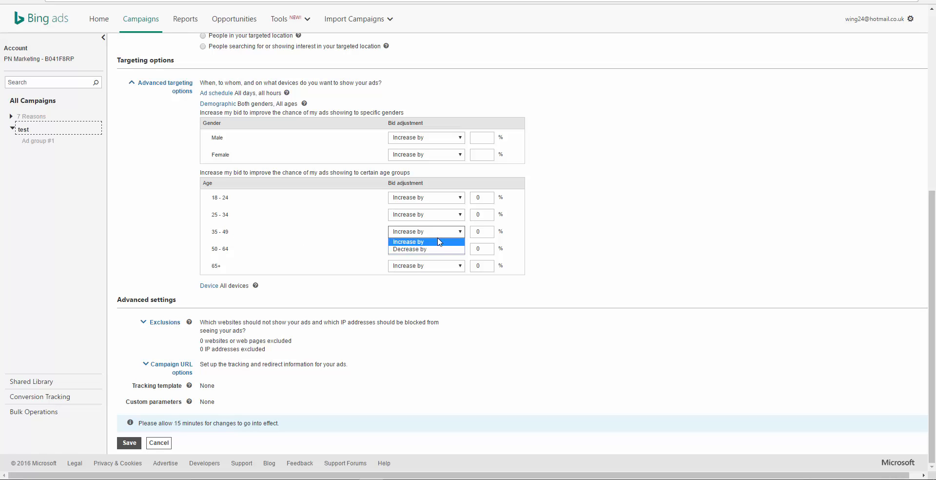
click(439, 250)
click(440, 215)
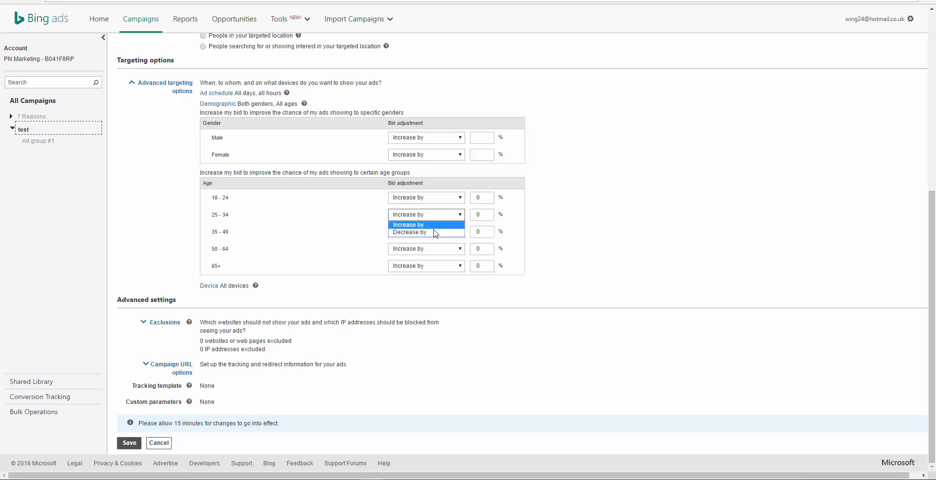
click(433, 233)
click(432, 199)
click(430, 215)
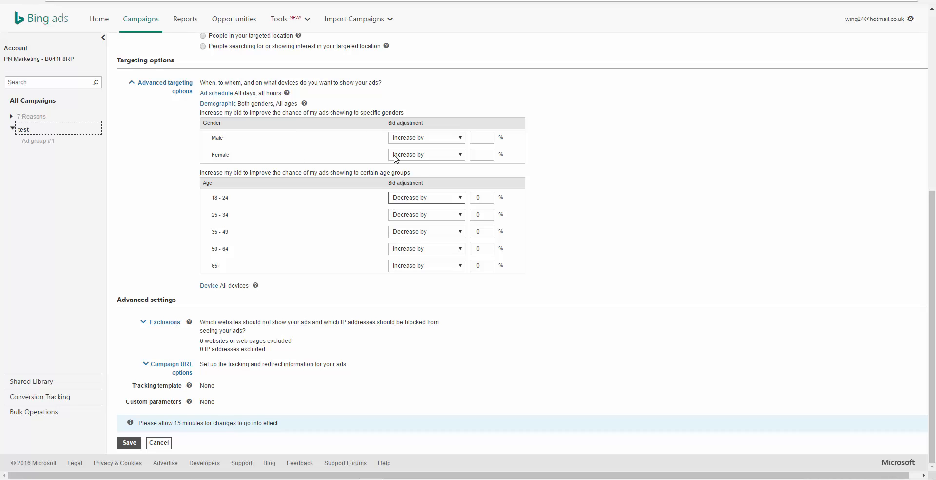
Set the Female bid adjustment to decrease by 90%.
click(423, 155)
click(419, 172)
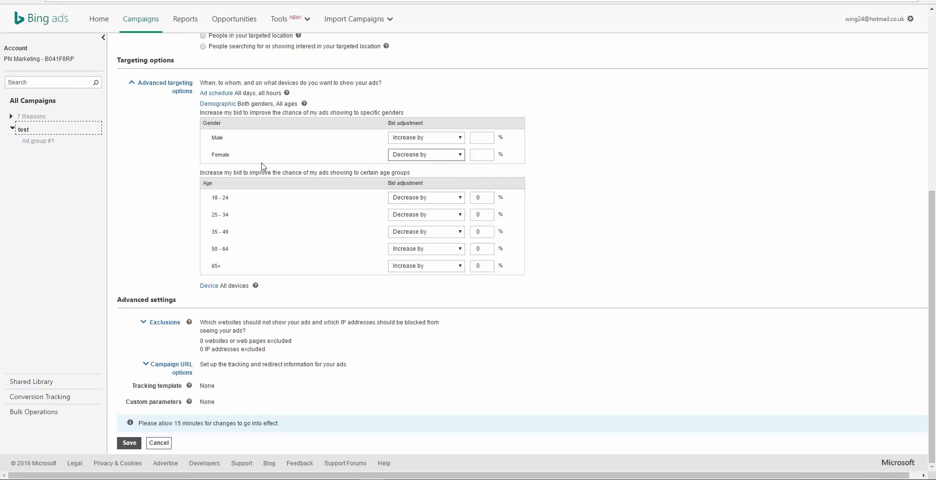
click(490, 156)
text(90)
click(563, 209)
Set the bid percentages for the 18 - 24, 25 - 34 and 35 - 49 age groups to 90.
click(486, 198)
key(BackSpace)
text(90)
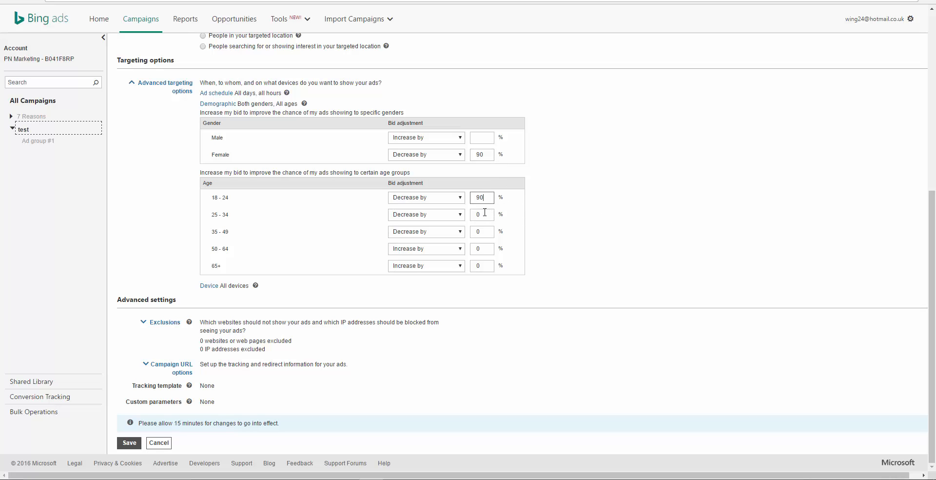
click(487, 214)
text(9)
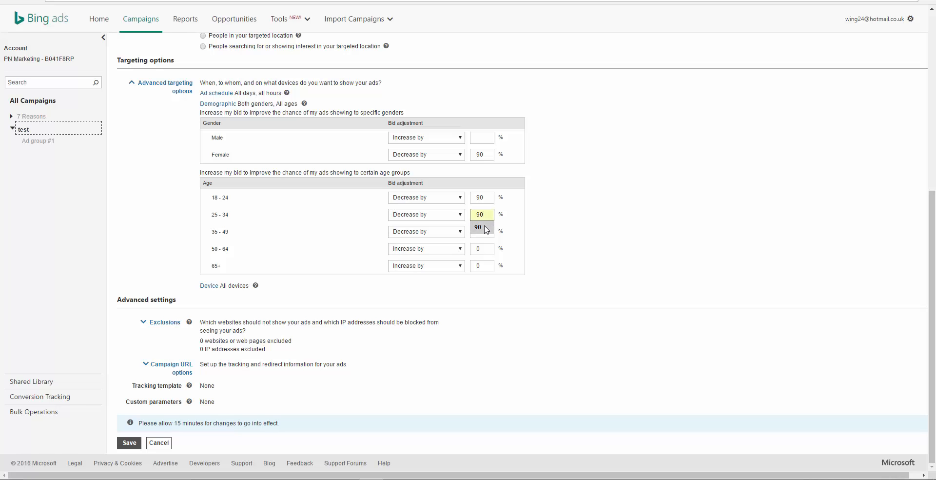
click(486, 228)
key(BackSpace)
click(570, 233)
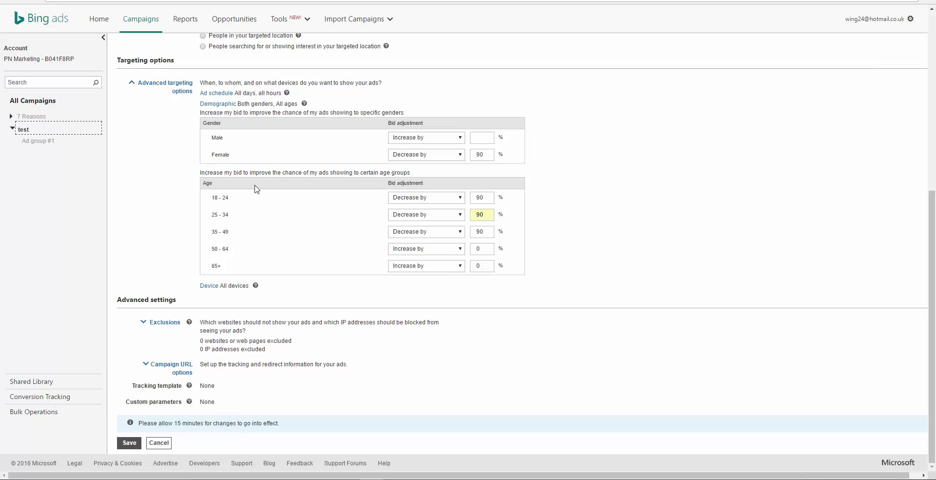
Show the device bid adjustments and set the Smartphones bid to decrease by 90%.
click(215, 285)
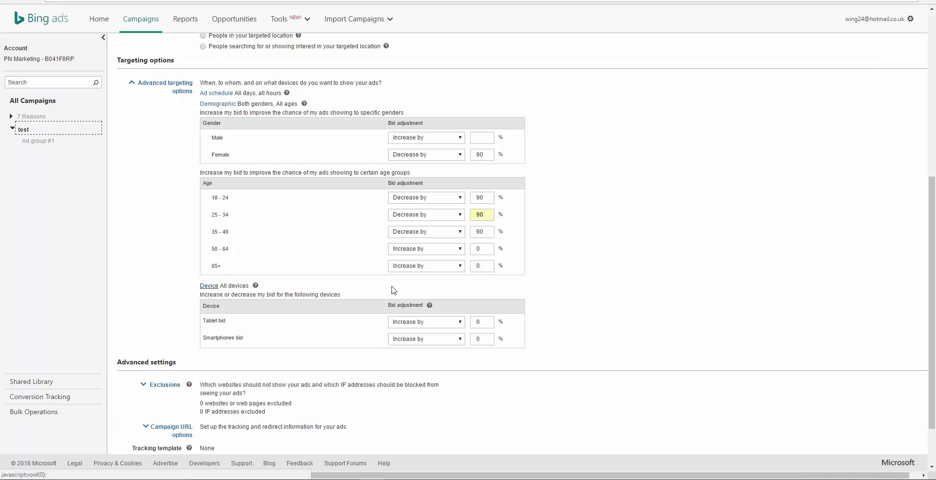
scroll(683, 292, down, 2)
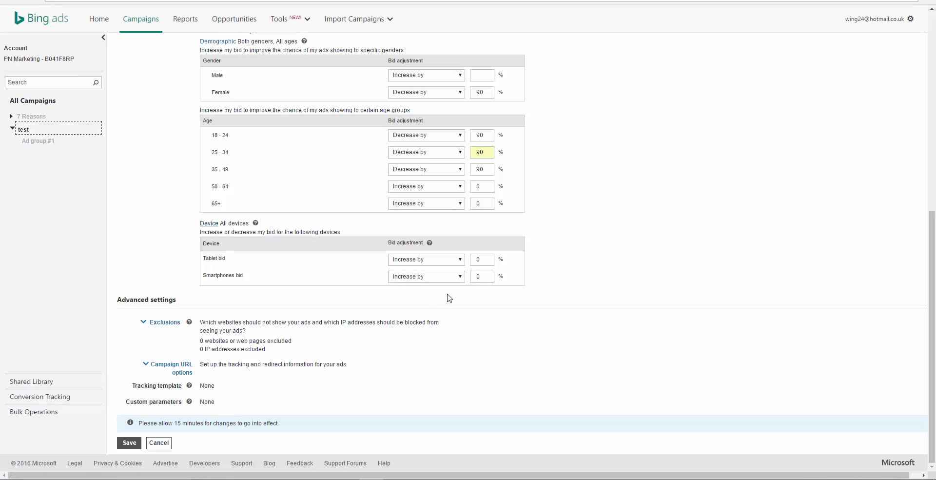
click(460, 277)
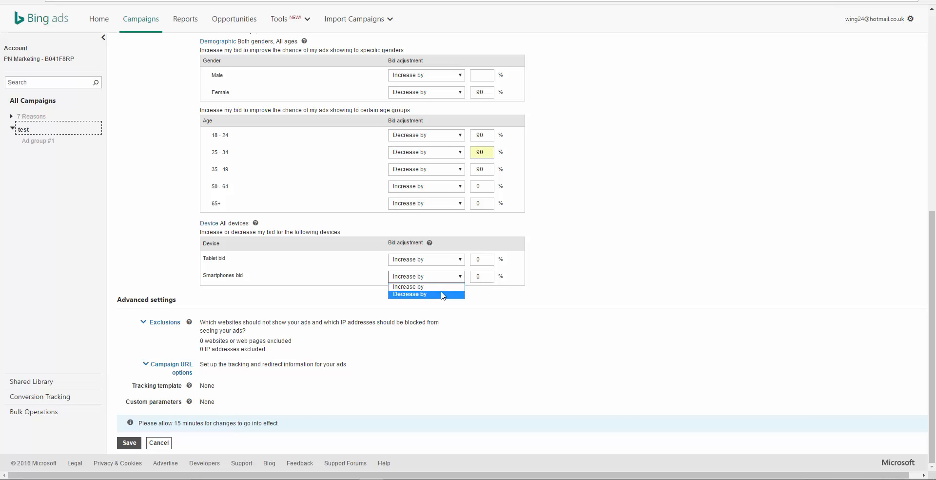
click(443, 295)
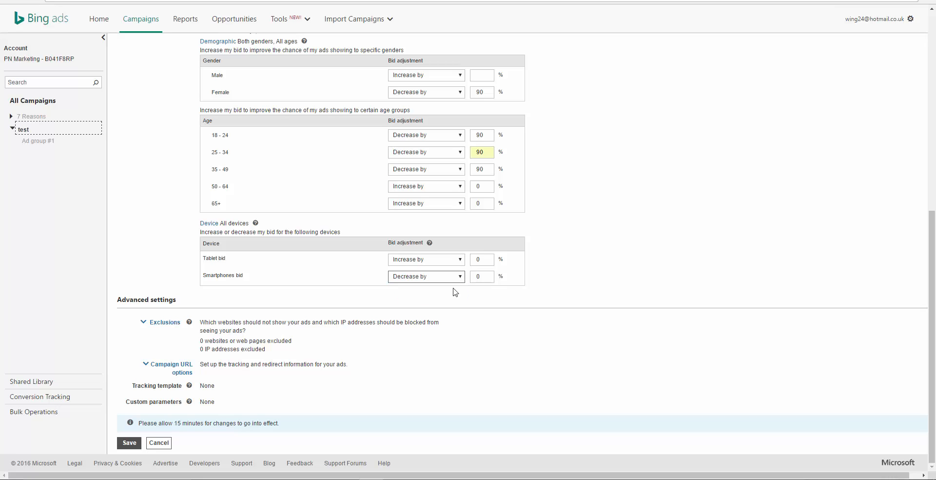
click(486, 278)
key(BackSpace)
text(90)
click(518, 277)
Review the campaign's location, gender, age and device targeting settings.
scroll(619, 219, up, 1)
scroll(625, 234, up, 5)
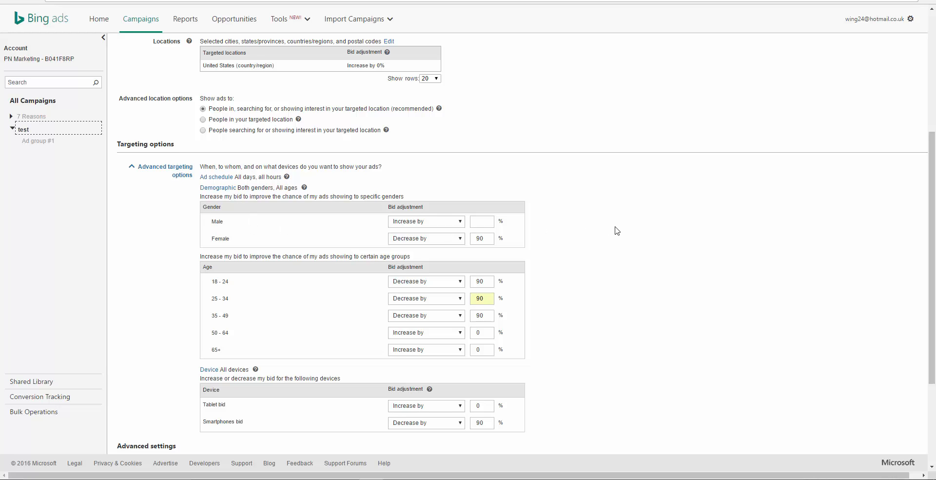
scroll(622, 232, down, 1)
scroll(622, 232, down, 5)
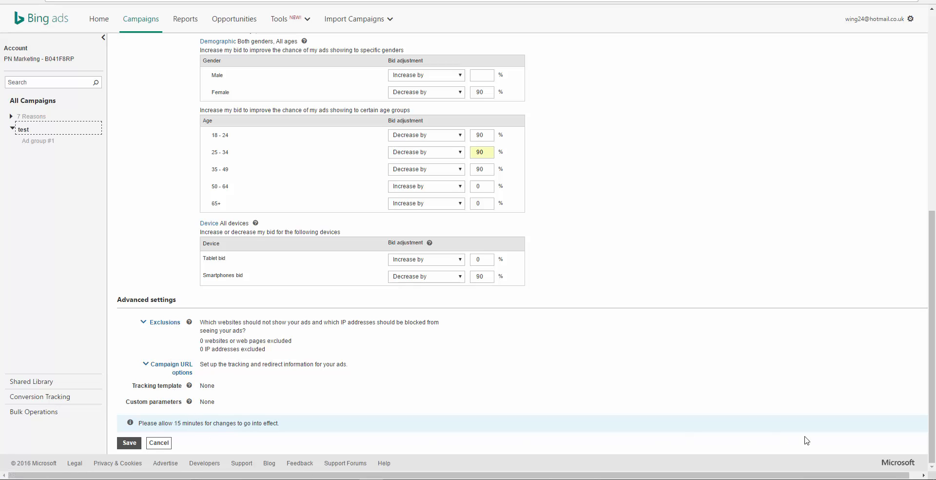
scroll(579, 285, up, 5)
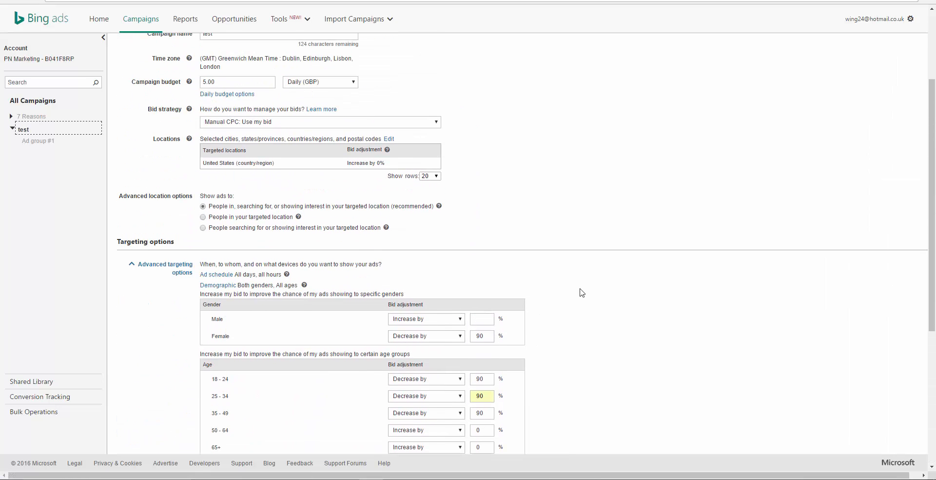
scroll(581, 293, up, 2)
scroll(581, 292, down, 4)
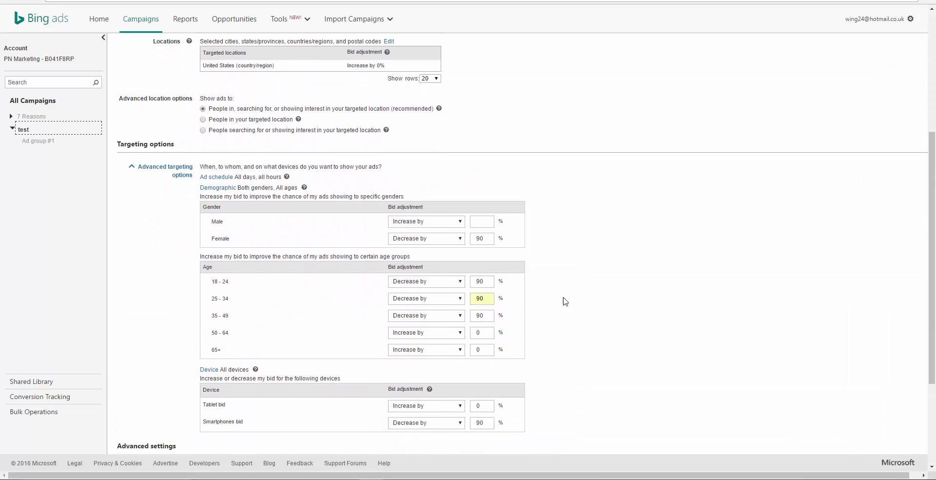
scroll(388, 292, down, 3)
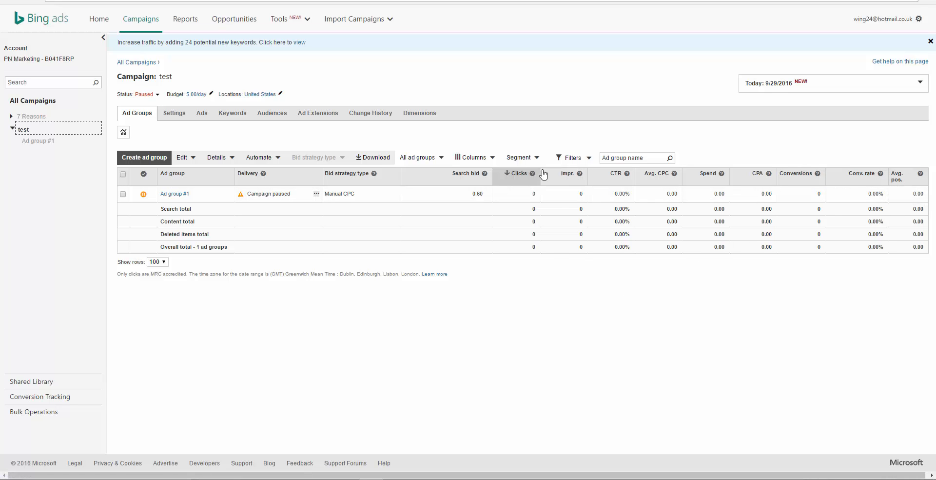
Open the options for modifying the columns of the test campaign's ad group table.
click(493, 160)
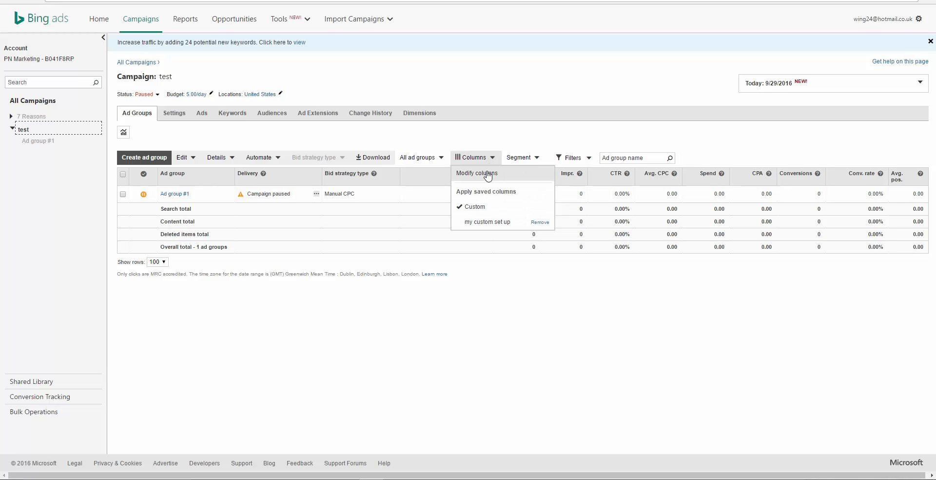
click(487, 210)
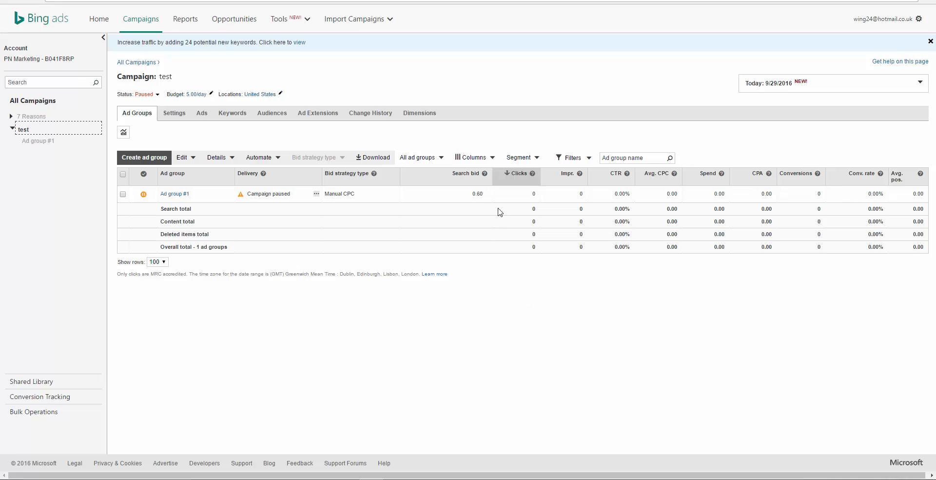
click(488, 156)
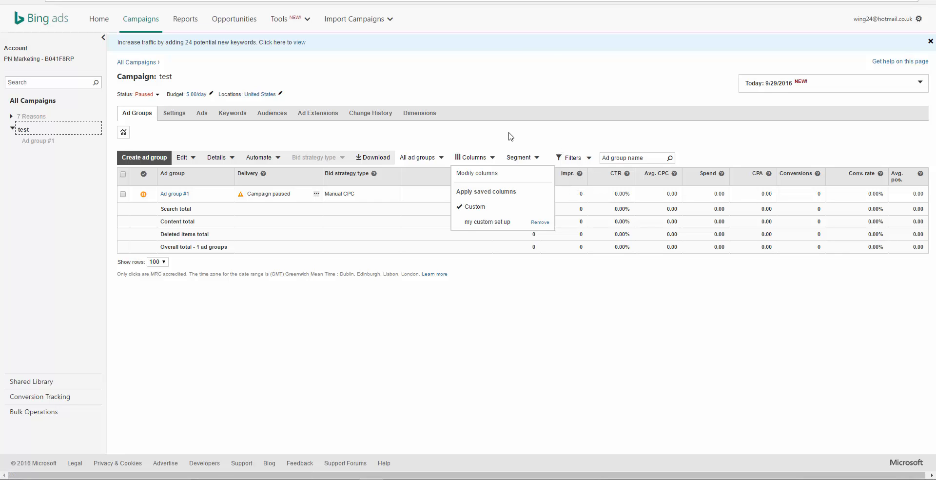
click(473, 172)
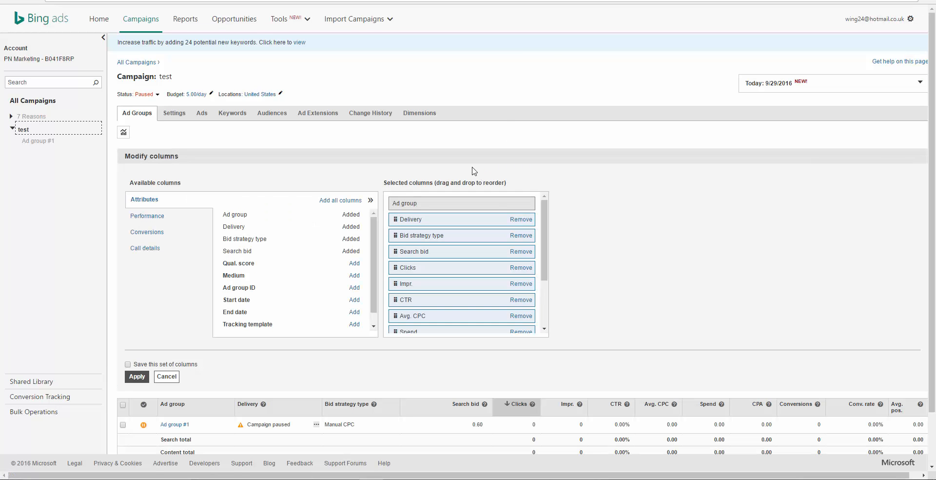
scroll(932, 175, down, 1)
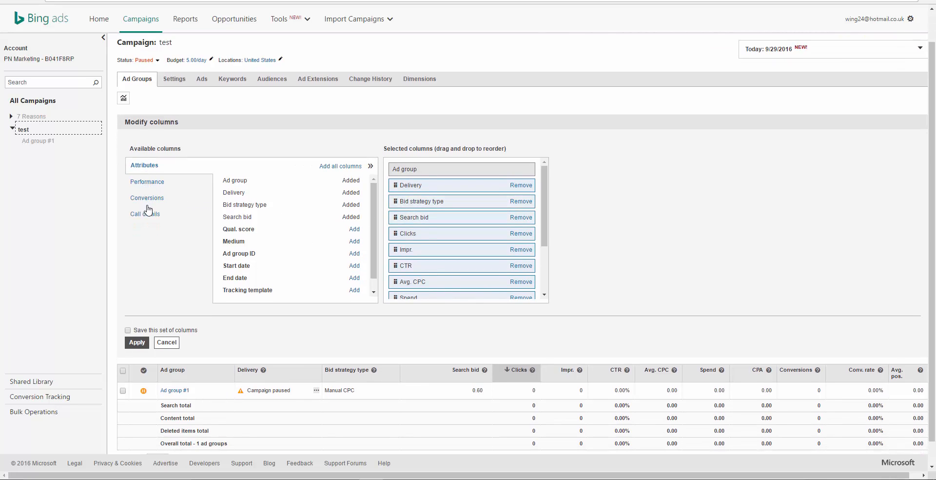
Examine the available columns in the Performance, Conversions, Call details and Attributes categories.
click(149, 185)
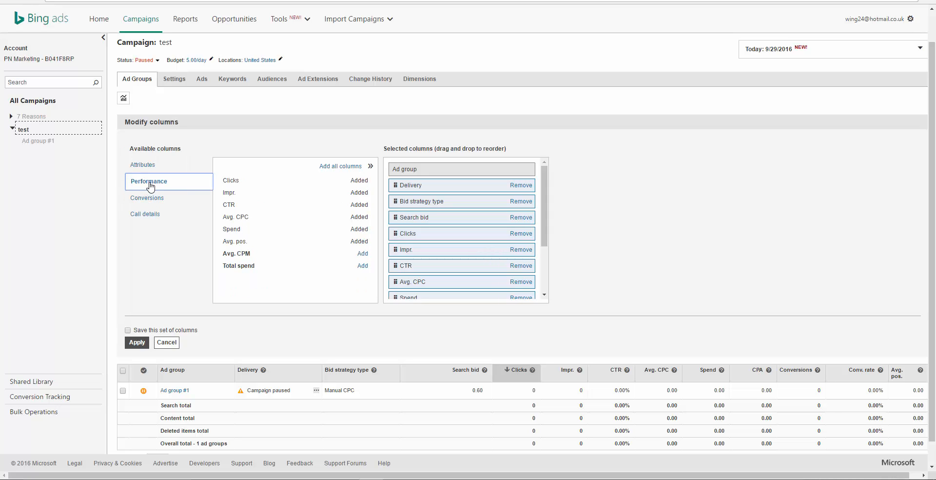
click(147, 199)
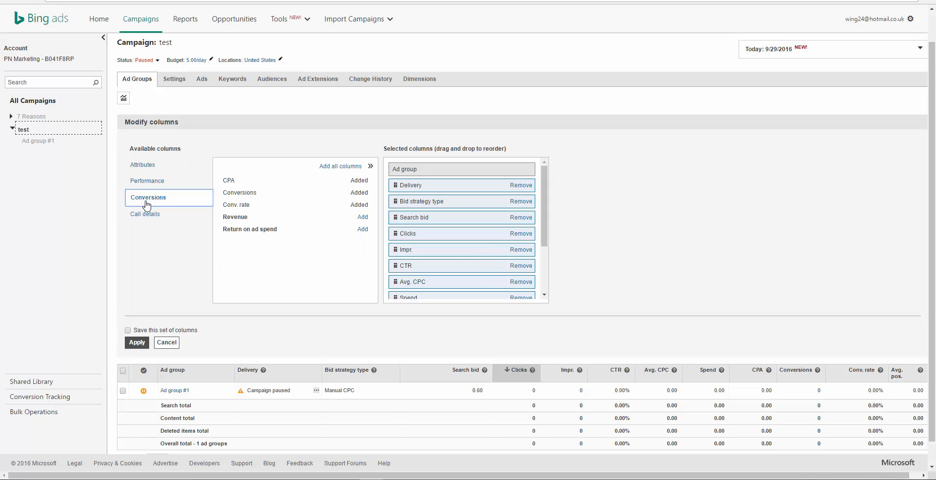
click(146, 215)
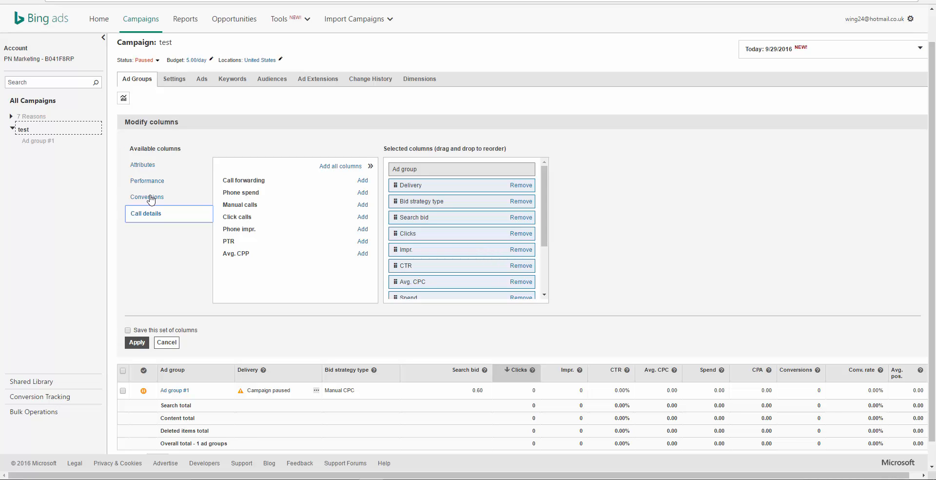
click(150, 198)
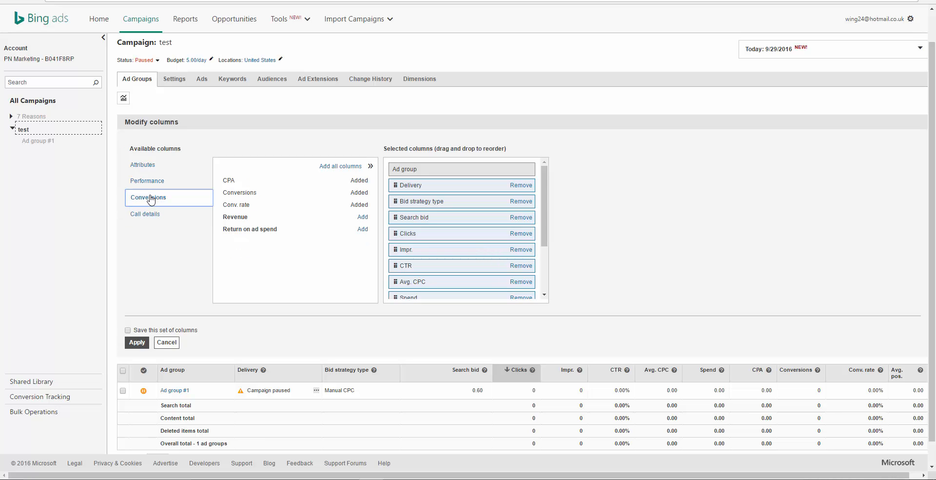
click(149, 166)
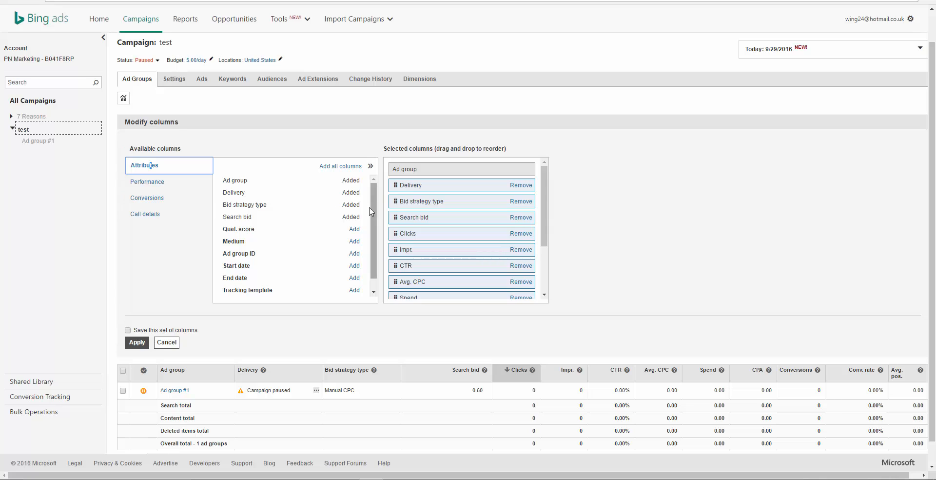
click(145, 182)
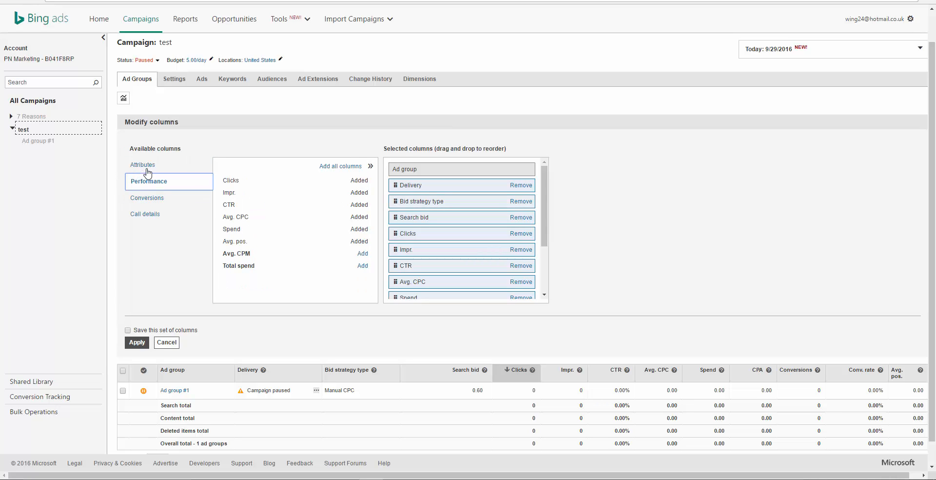
click(160, 202)
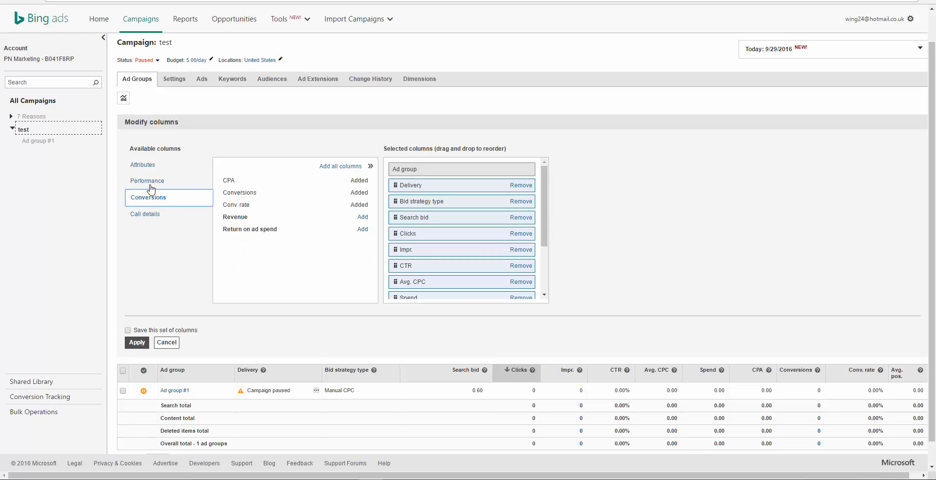
click(149, 181)
click(155, 198)
click(165, 183)
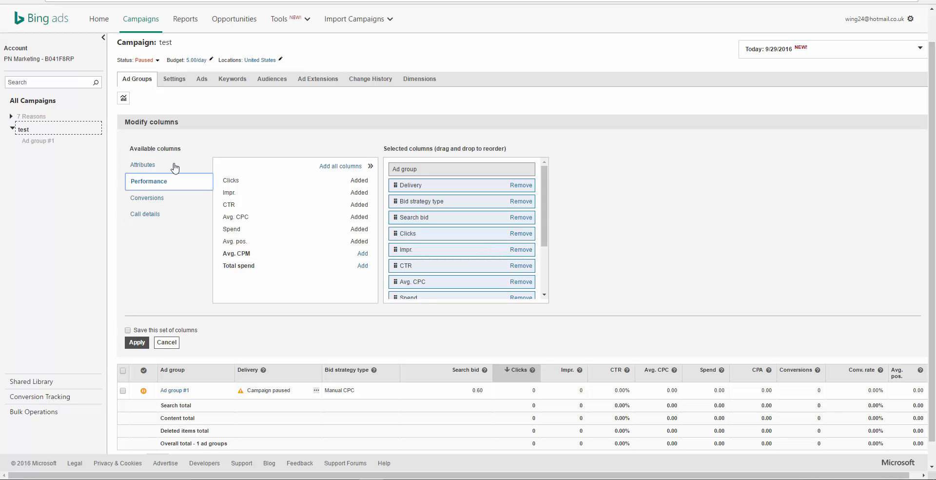
click(148, 168)
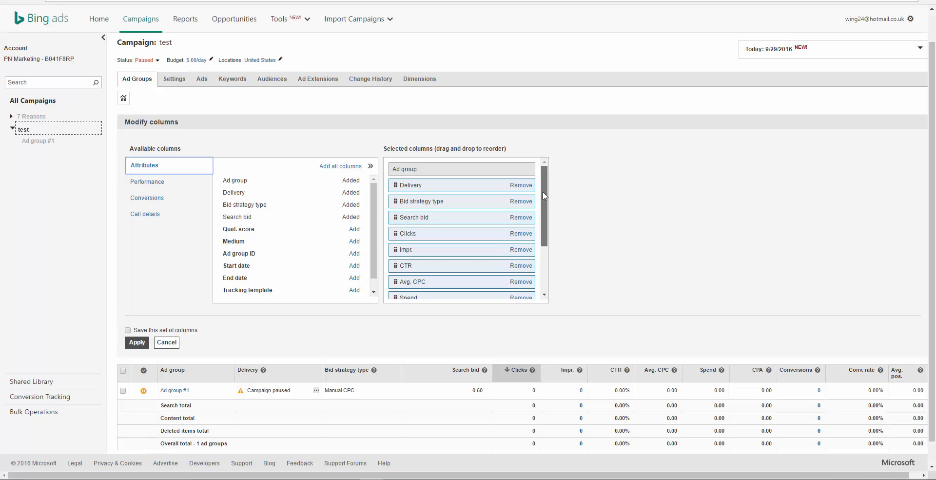
Look through the whole list of selected columns and return to its beginning.
drag(545, 194, 545, 198)
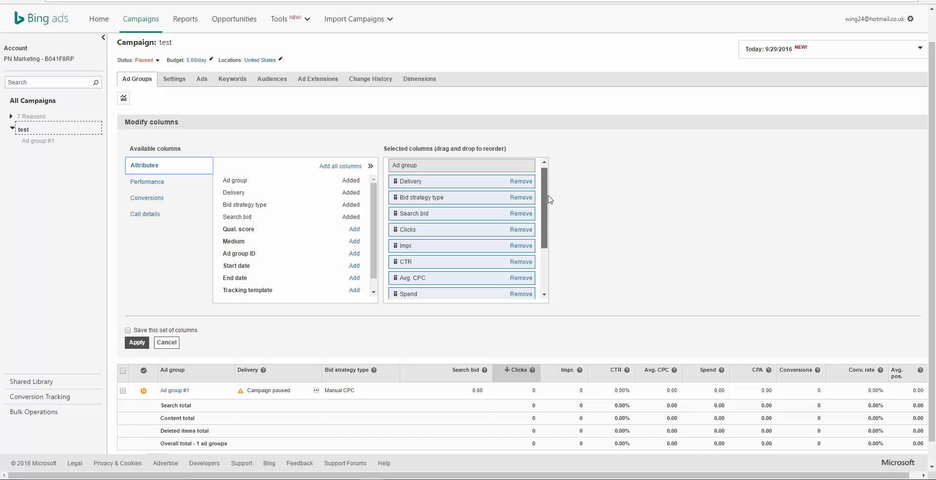
drag(547, 199, 536, 251)
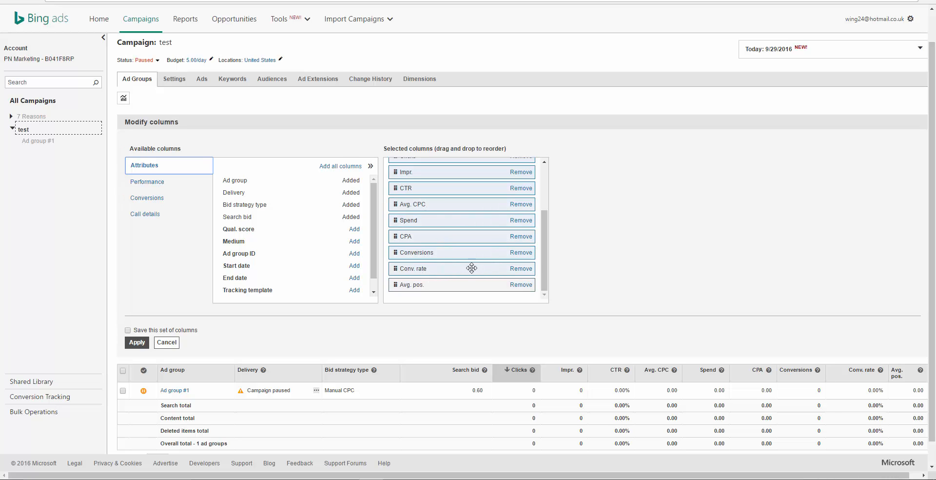
drag(547, 256, 549, 205)
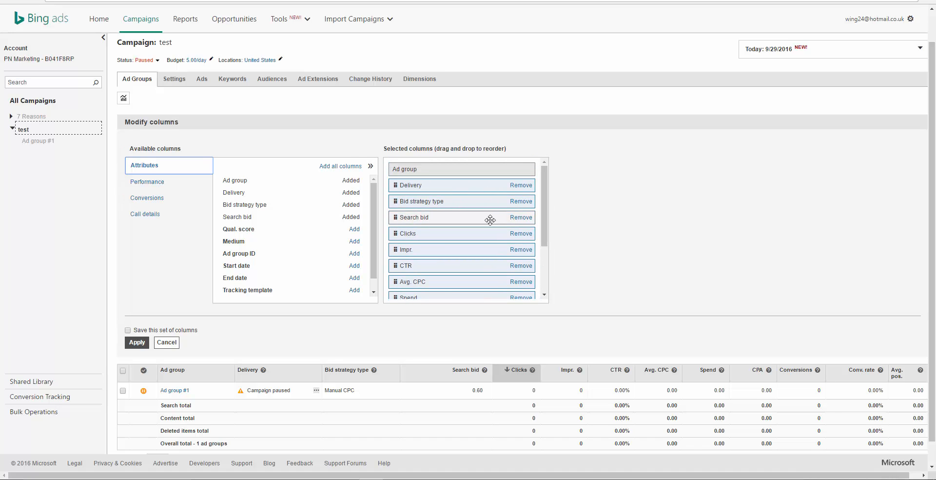
Leave the column editor without applying changes and go through the campaign settings to the list of all campaigns.
click(174, 79)
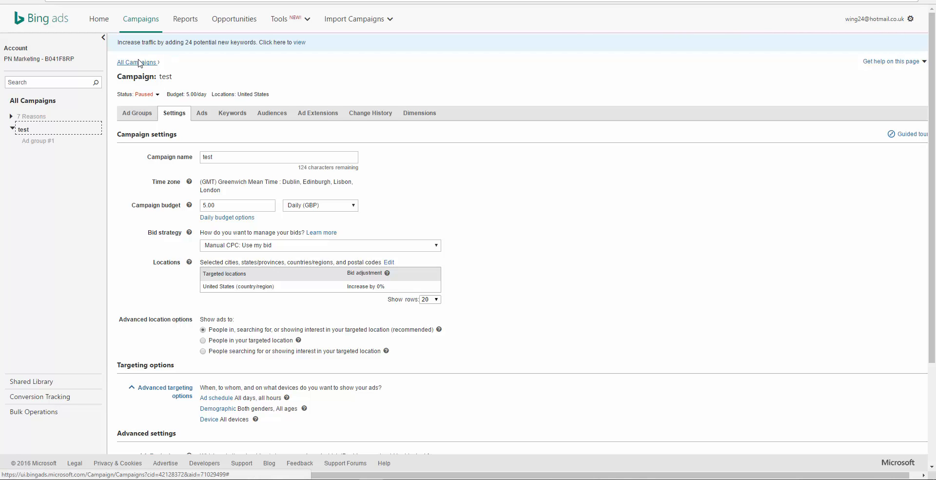
click(147, 62)
click(144, 104)
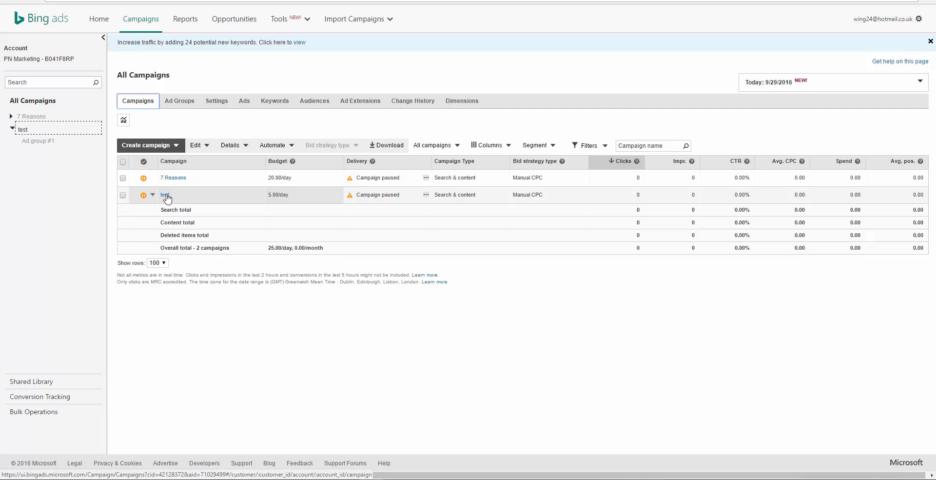
Go to the keywords of Ad group #1 in the test campaign and open the options for modifying their columns.
click(165, 198)
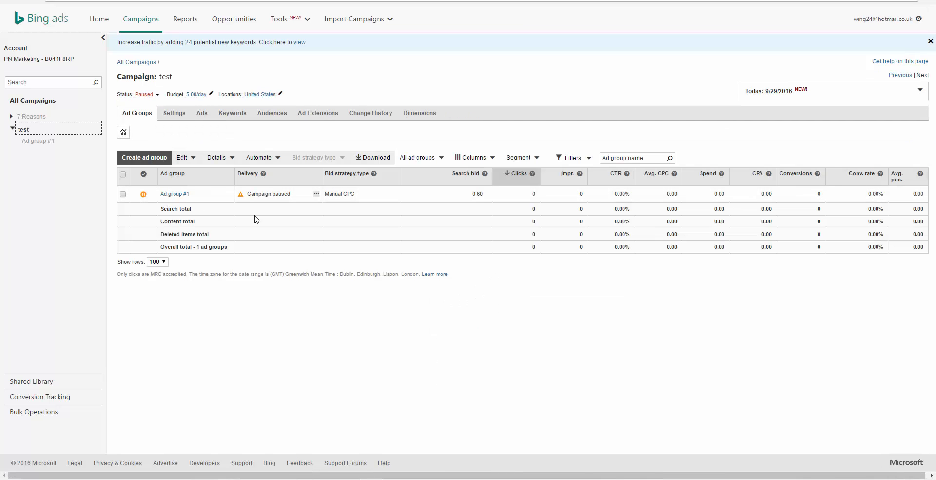
click(184, 195)
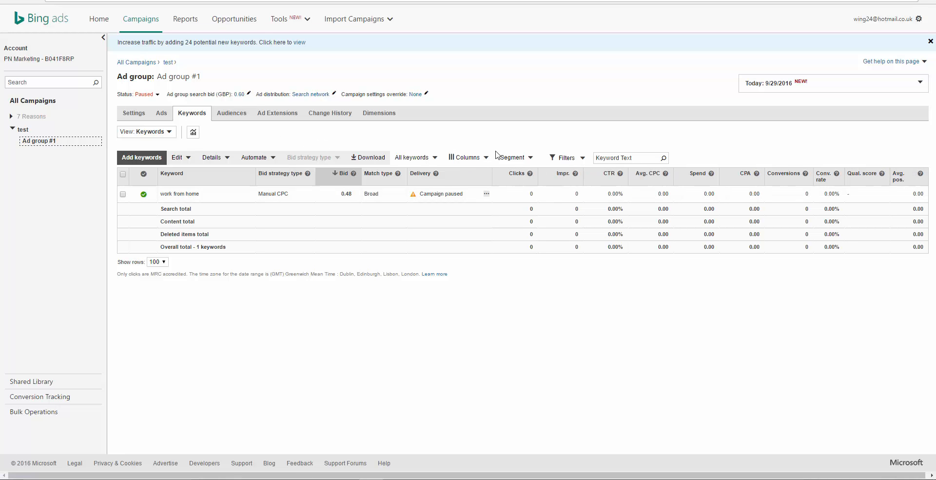
click(480, 157)
click(484, 174)
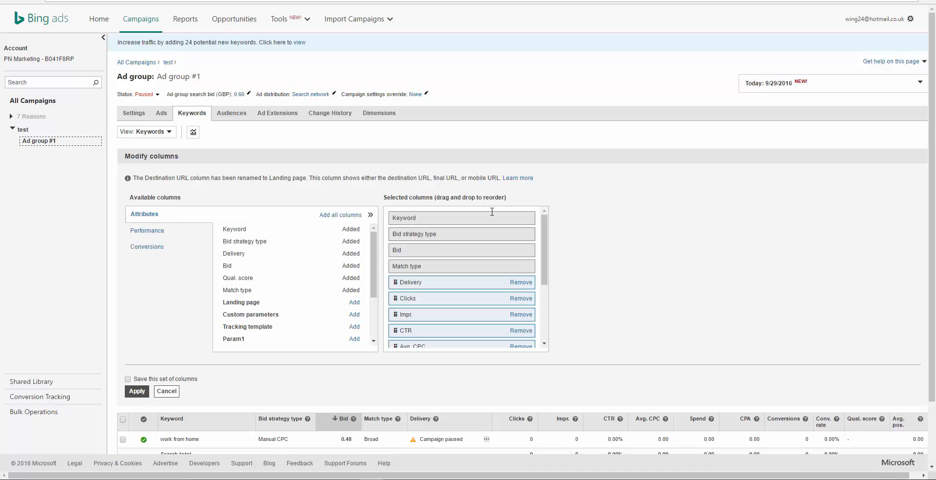
Examine the keyword table's selected columns, from Delivery and Clicks through CTR, Spend and Conversions to Qual. score and Avg. pos.
scroll(543, 263, down, 3)
scroll(543, 263, down, 1)
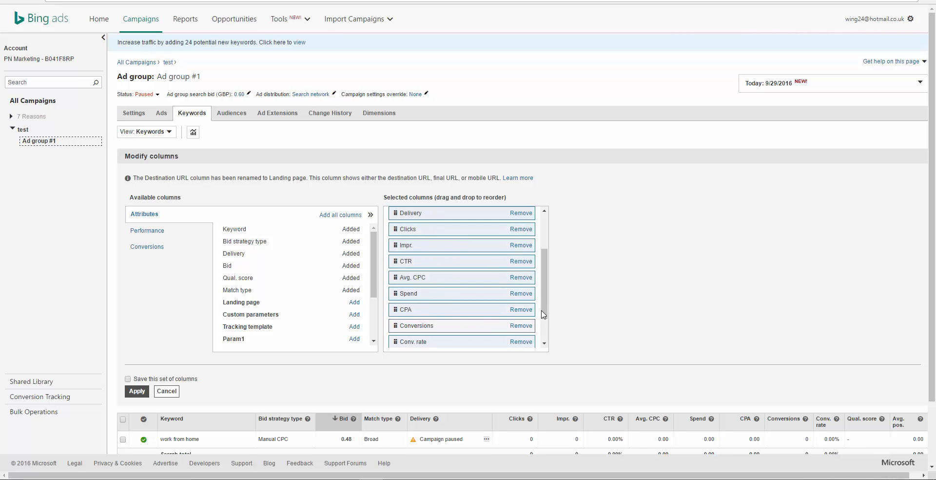
drag(542, 294, 542, 317)
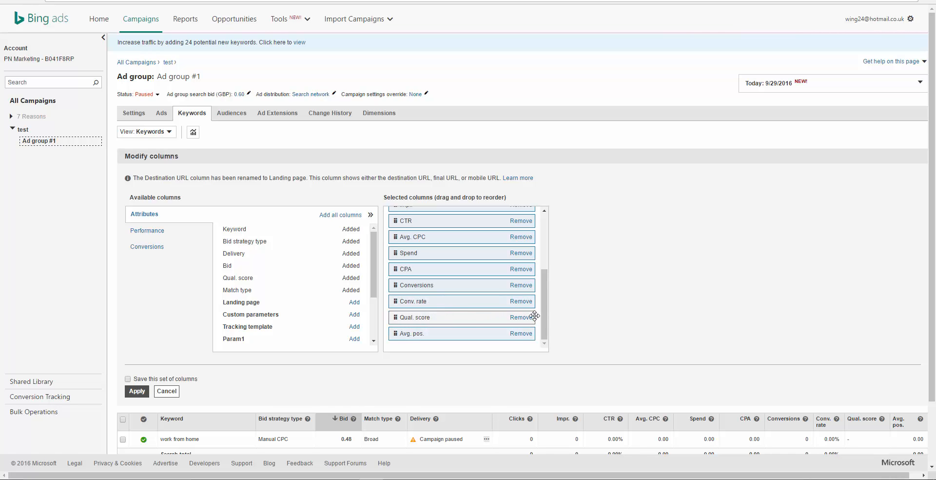
drag(546, 313, 553, 264)
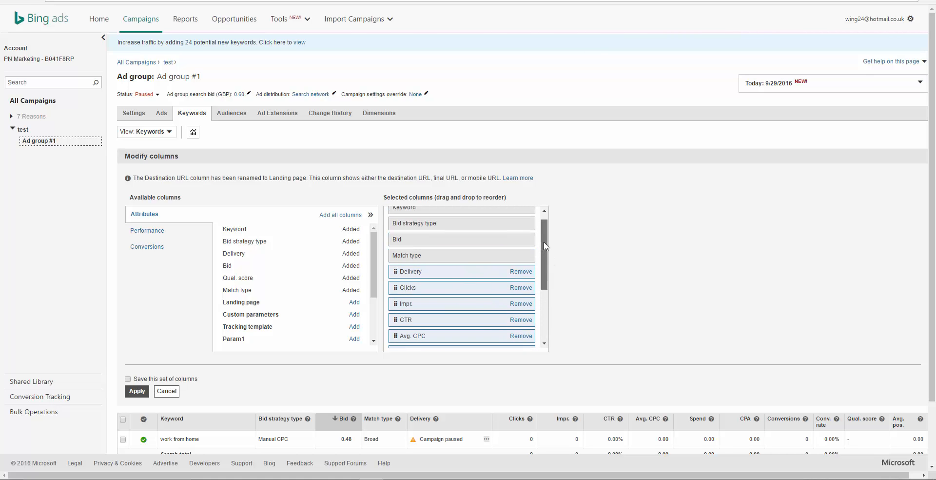
drag(545, 246, 545, 266)
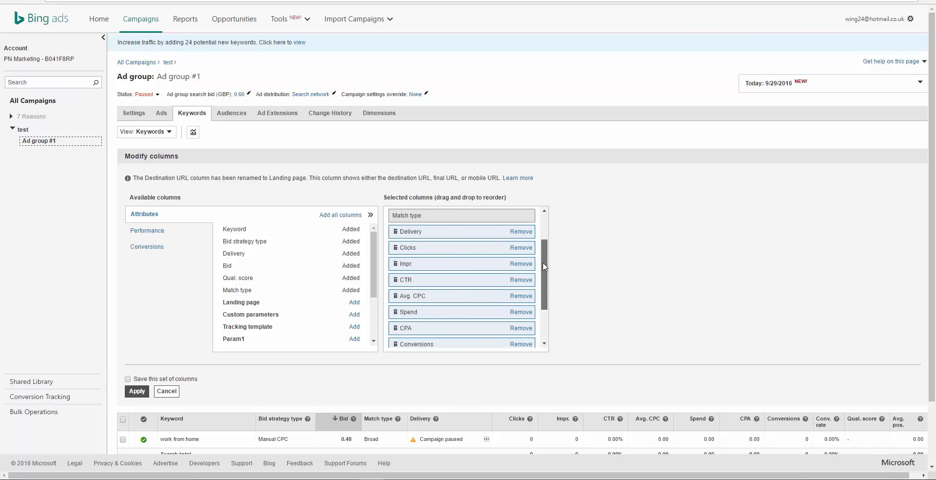
mouse_move(543, 273)
mouse_down()
mouse_move(546, 261)
mouse_move(544, 299)
mouse_move(547, 258)
mouse_up()
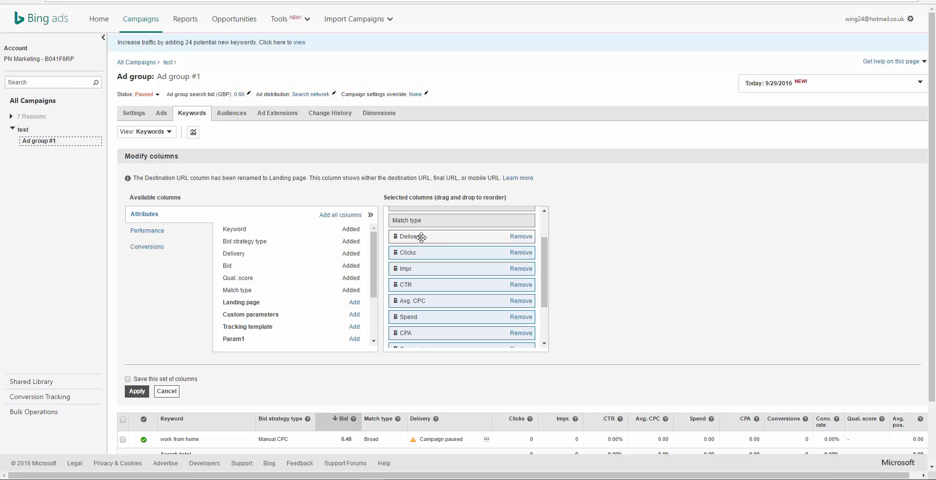
drag(546, 256, 541, 282)
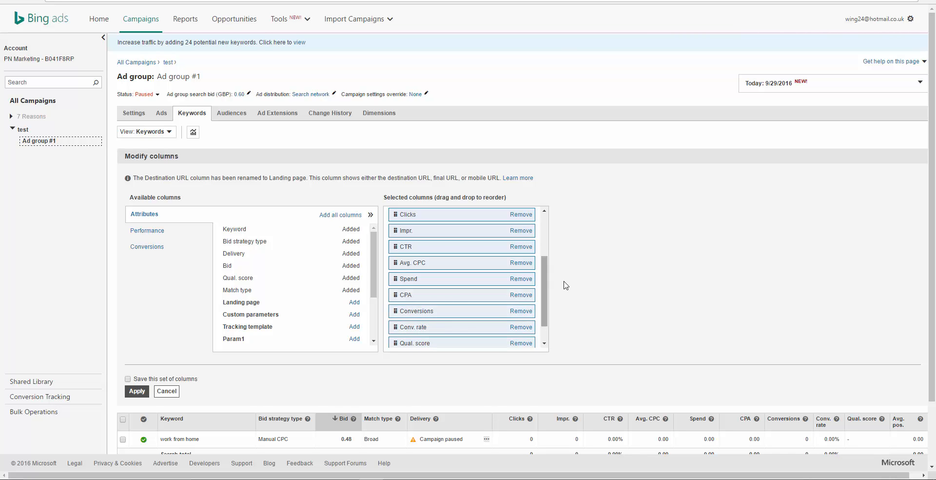
drag(545, 289, 546, 288)
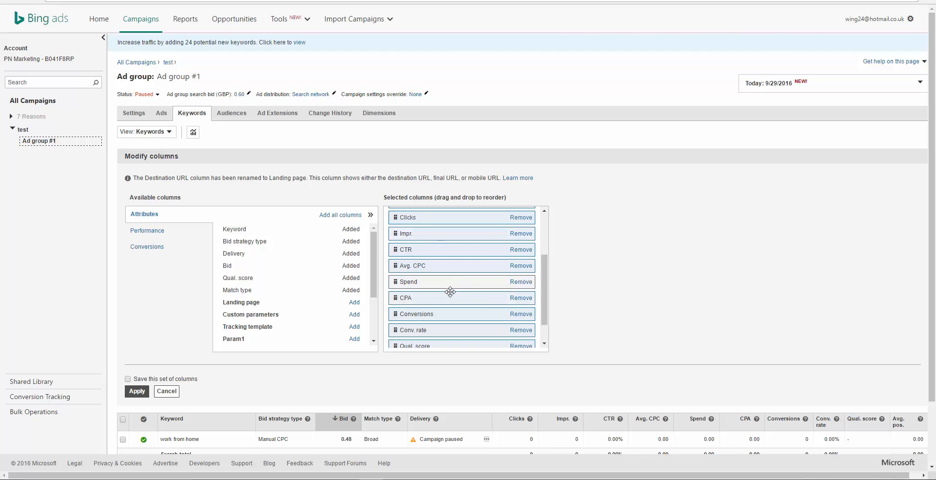
scroll(541, 287, down, 1)
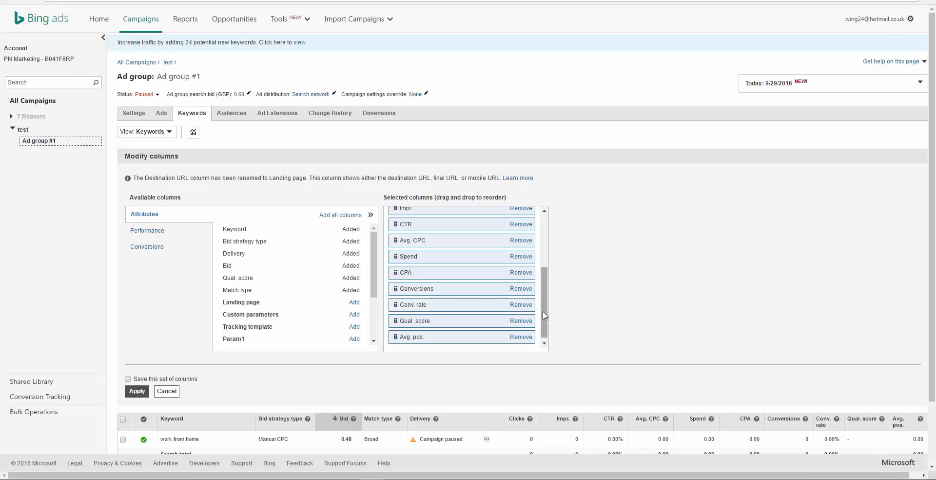
mouse_move(546, 314)
mouse_down()
mouse_move(542, 286)
mouse_move(536, 304)
mouse_up()
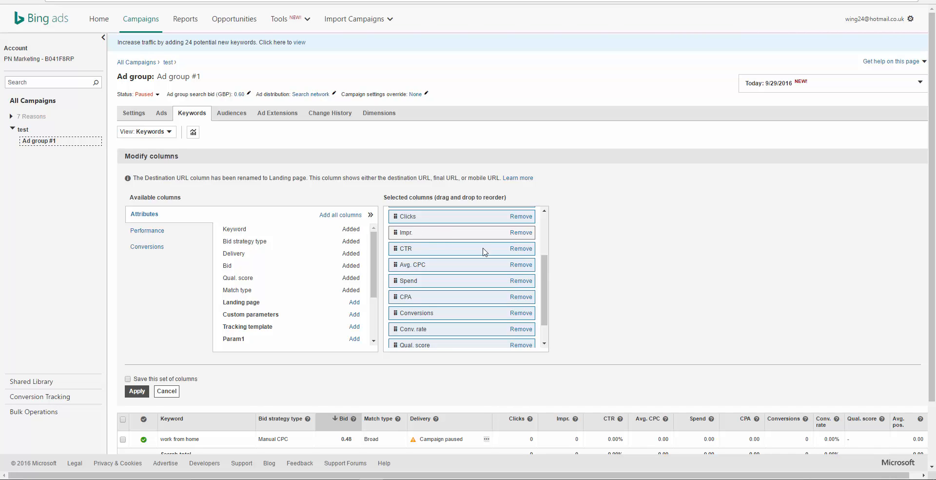
drag(544, 273, 542, 282)
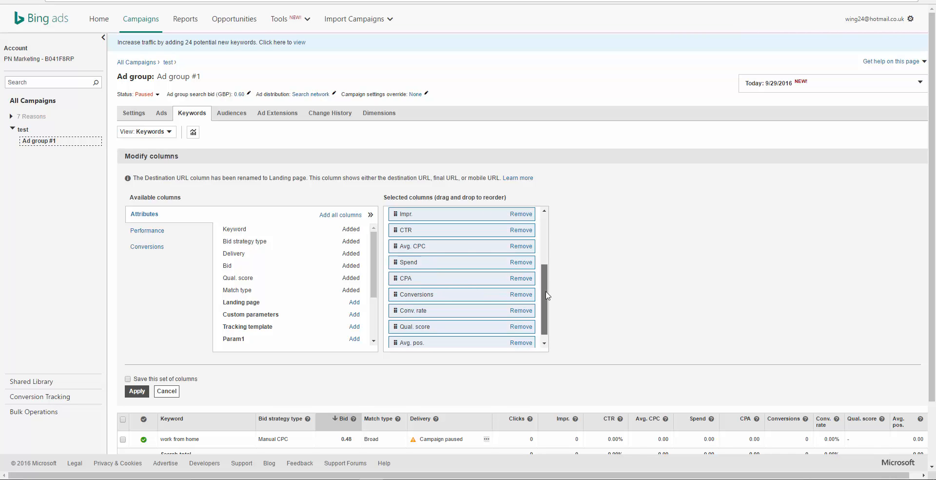
drag(547, 295, 555, 287)
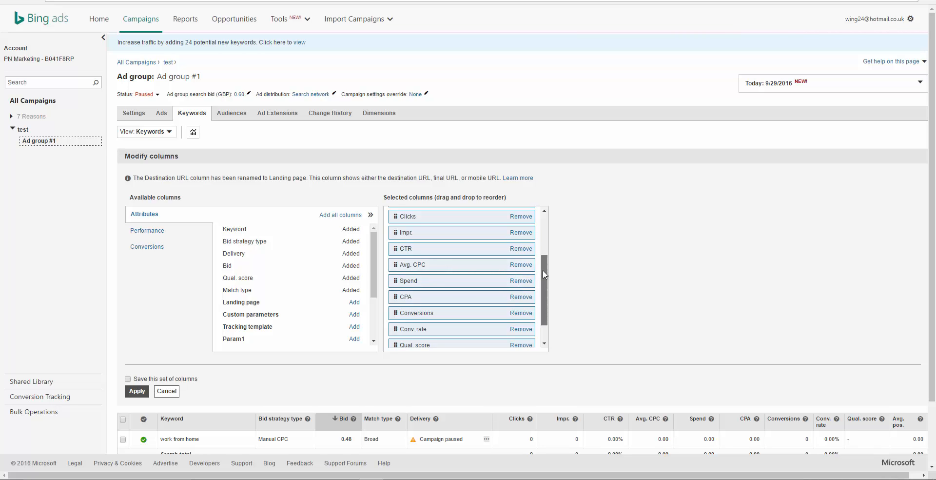
scroll(542, 287, down, 1)
scroll(542, 287, down, 1)
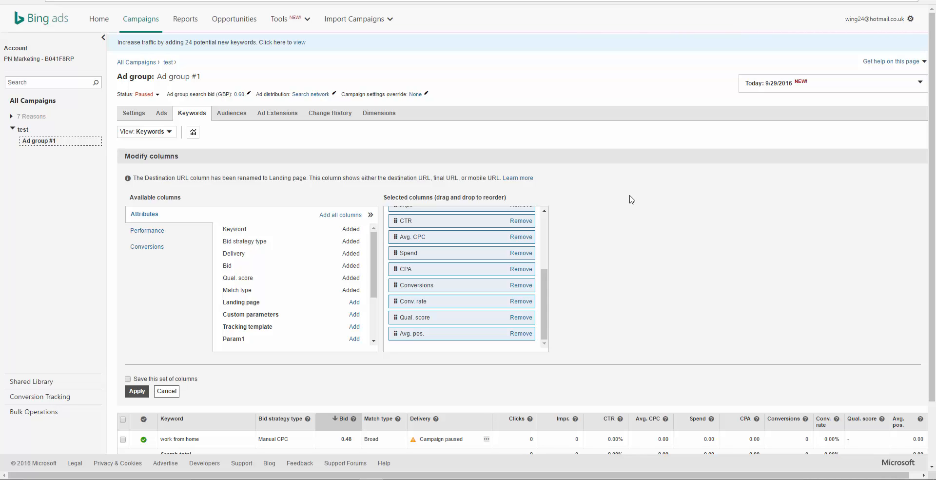
Open the settings of Ad group #1 and review its search network bid and its schedule, demographic and device targeting options.
click(133, 117)
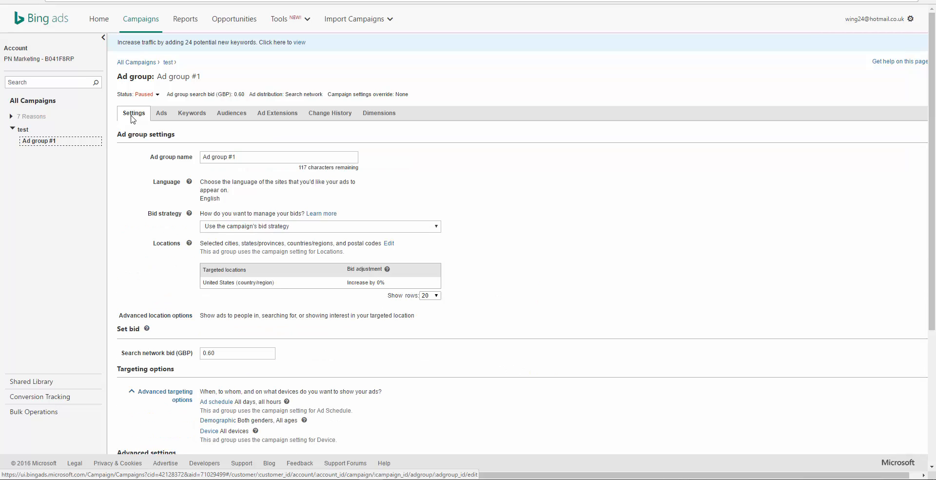
scroll(532, 247, down, 4)
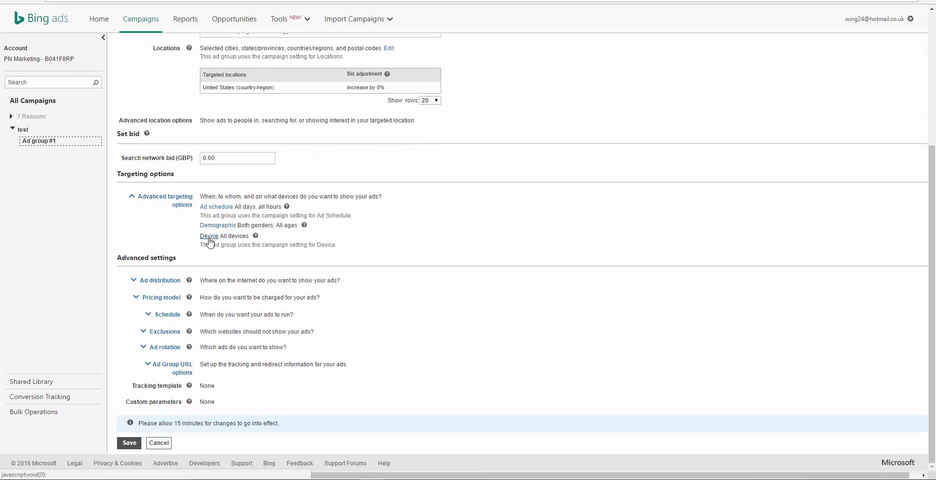
scroll(562, 284, up, 2)
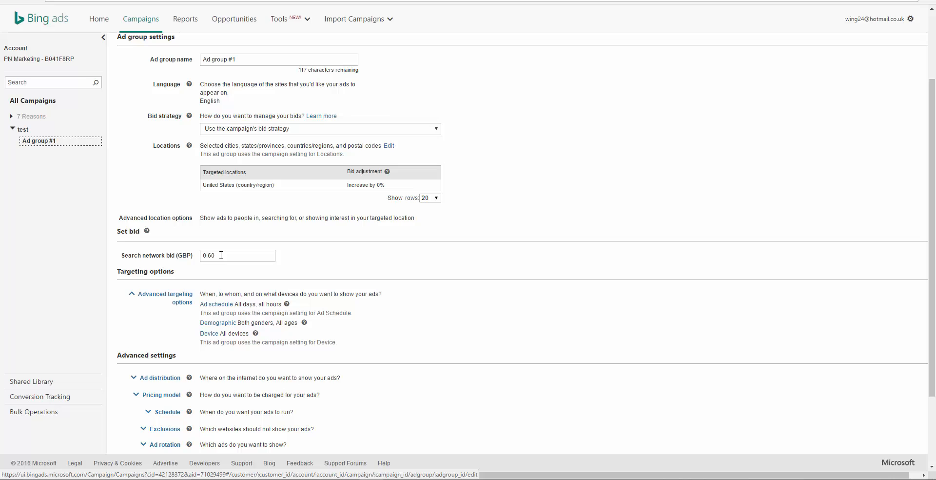
click(222, 255)
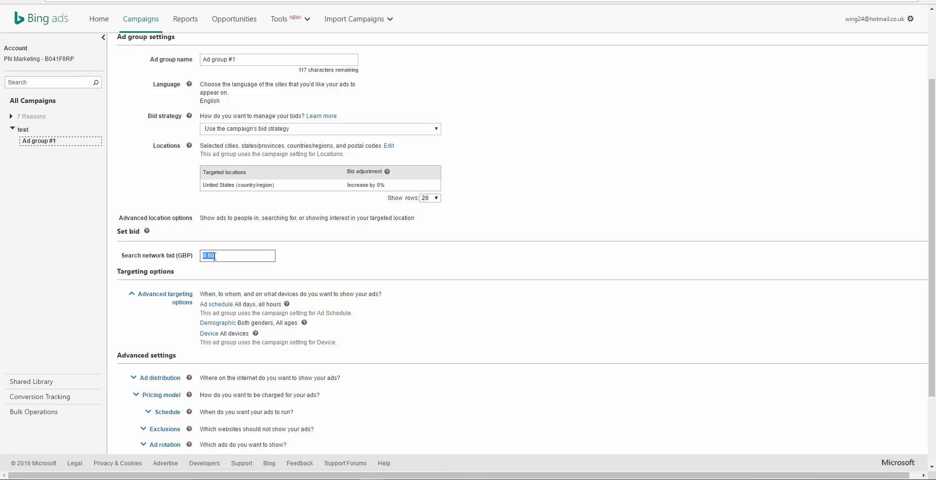
click(221, 255)
click(318, 265)
scroll(448, 303, up, 2)
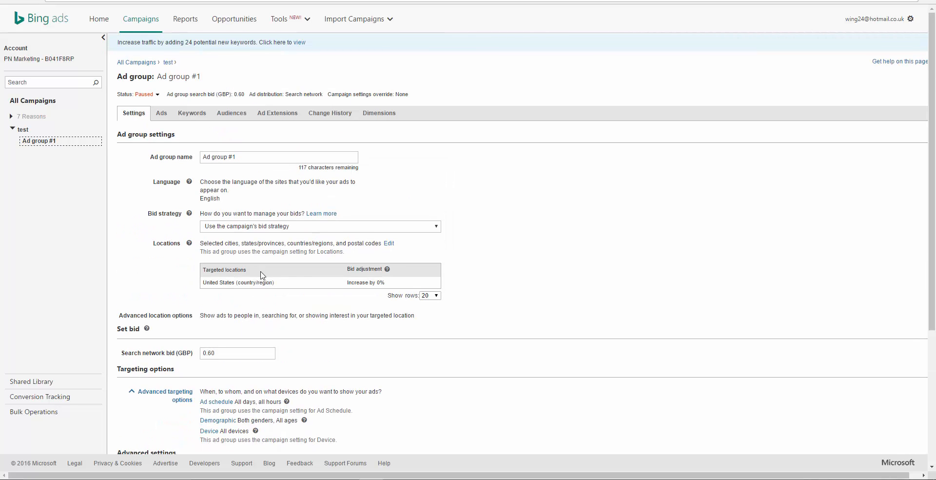
scroll(380, 371, down, 3)
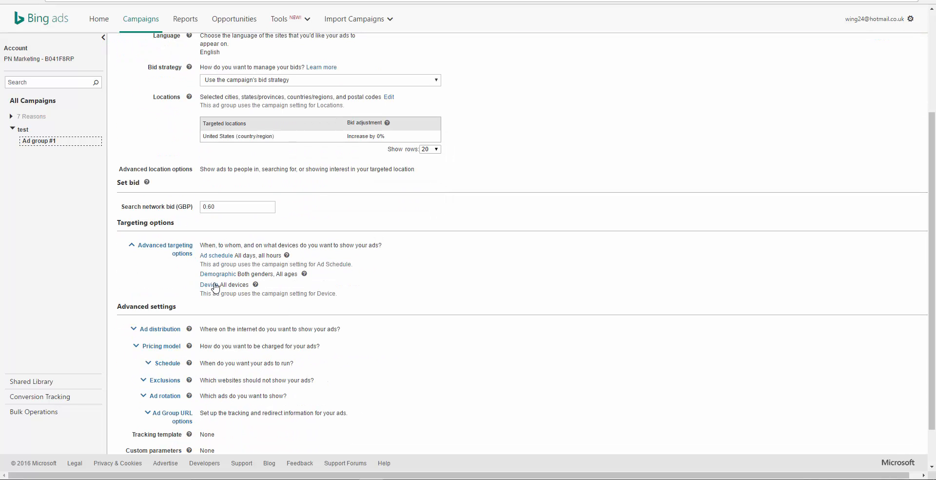
scroll(382, 244, up, 3)
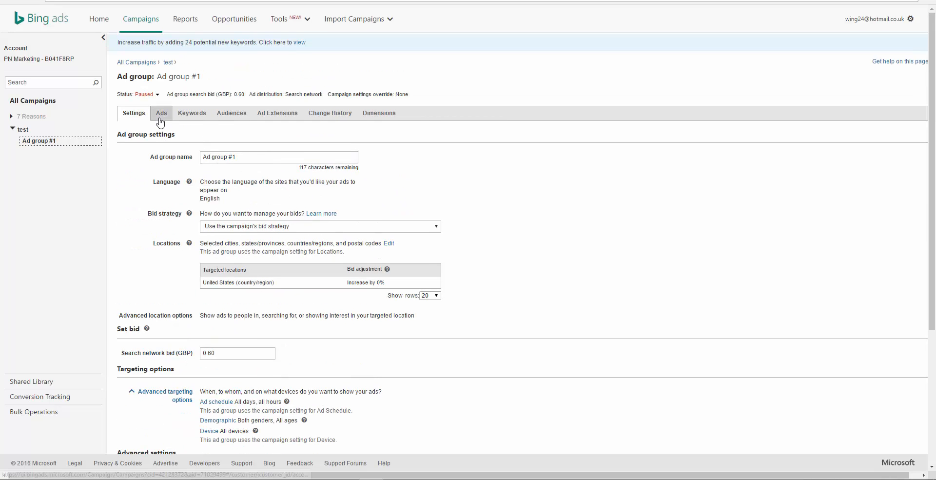
Return to the test campaign and open its list of ads.
click(171, 64)
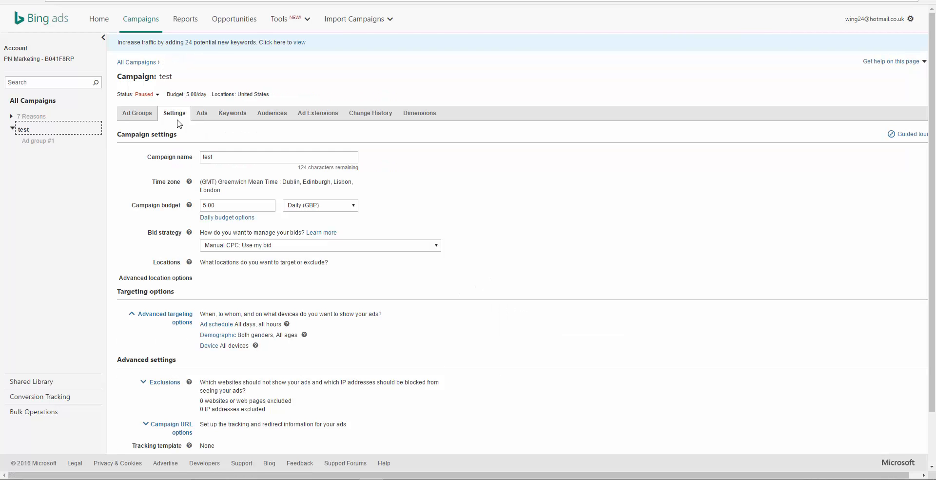
click(204, 115)
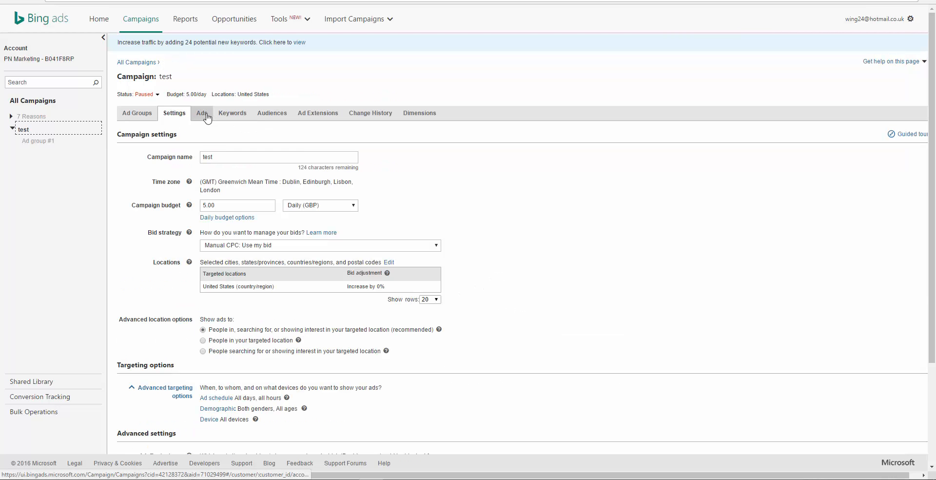